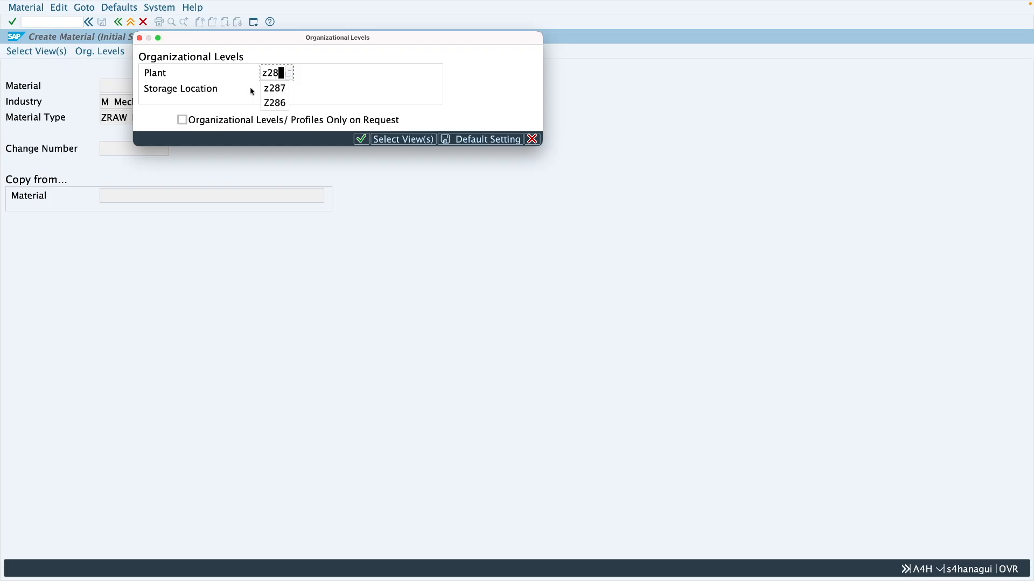
# Set the material's organizational levels to plant Z286 and storage location 0001
pyautogui.press('Tab')
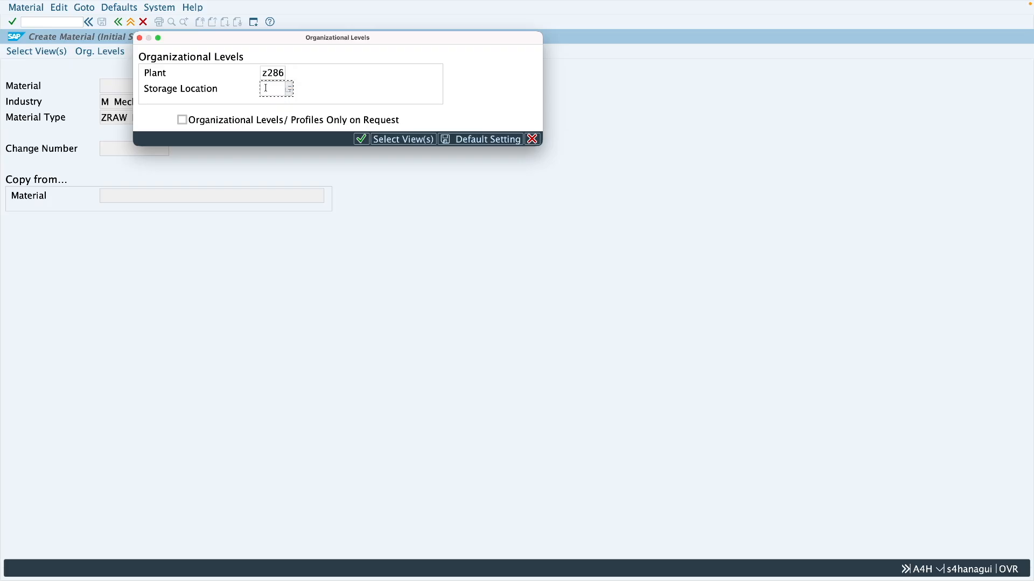
pyautogui.write('0001')
pyautogui.press('Return')
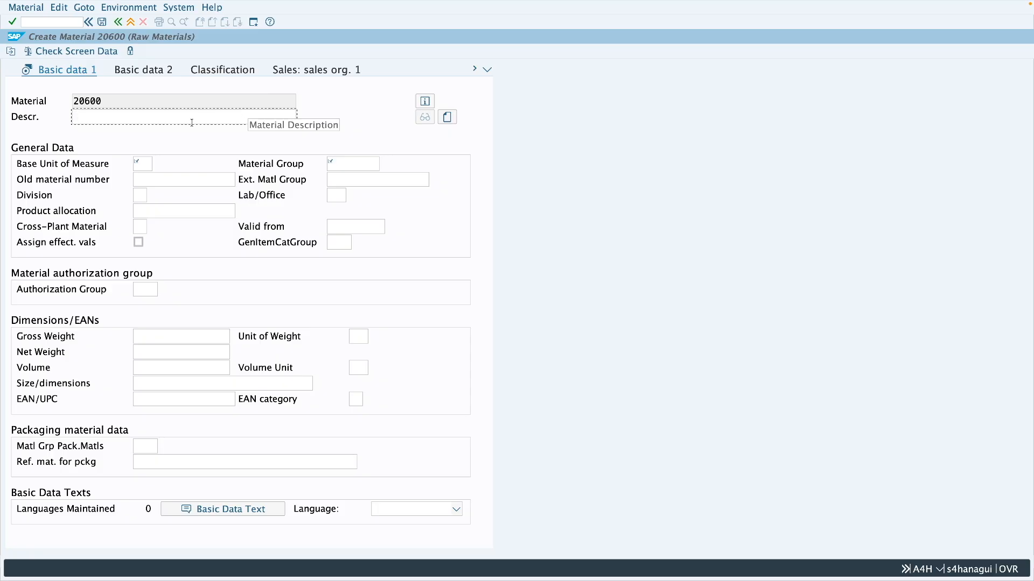
# Fill in the material's basic data with description Bearing, base unit of measure EA and material group 0009
pyautogui.write('Bea')
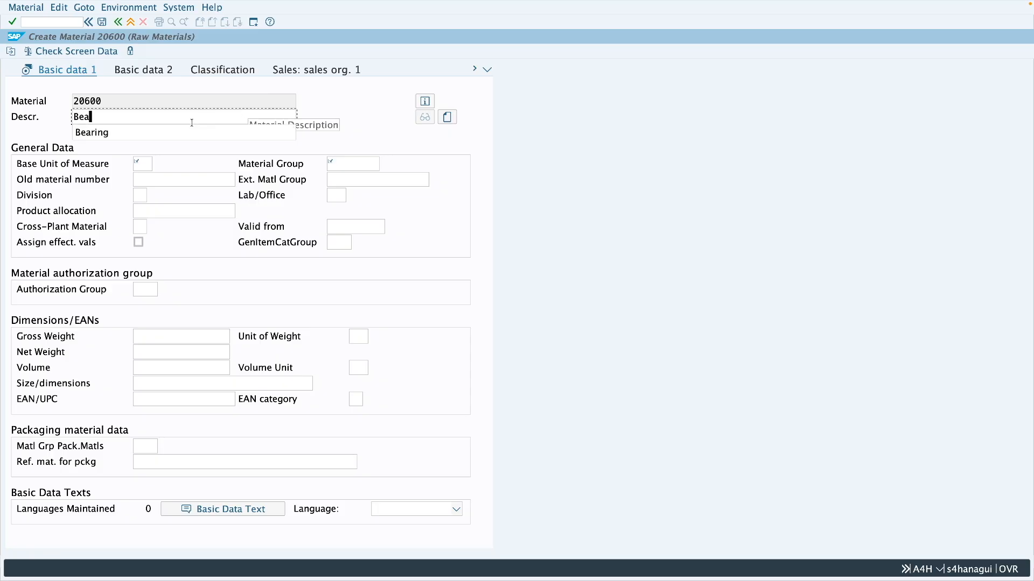
pyautogui.click(172, 132)
pyautogui.click(146, 165)
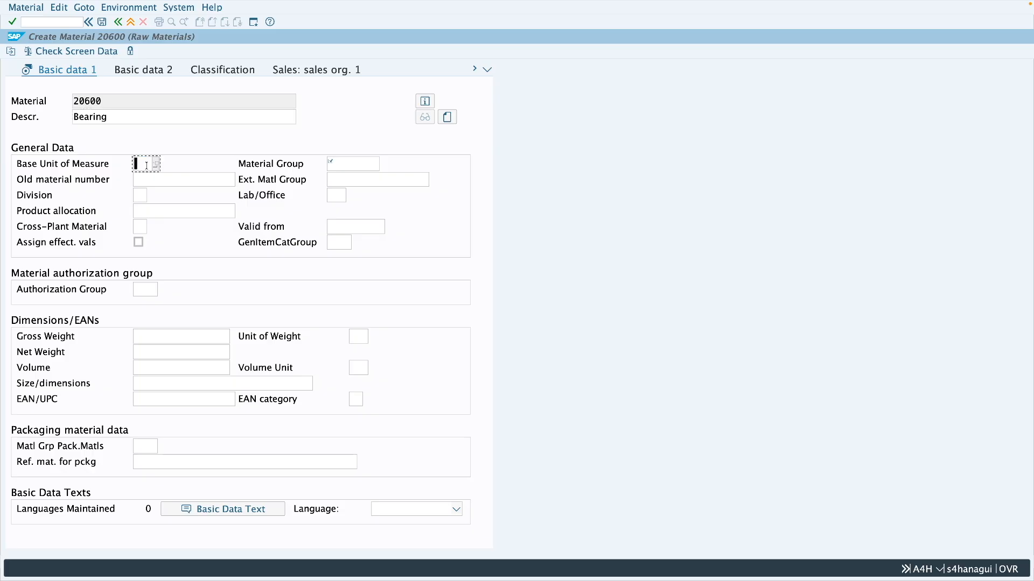
pyautogui.write('EA')
pyautogui.click(369, 164)
pyautogui.write('0009')
pyautogui.press('Return')
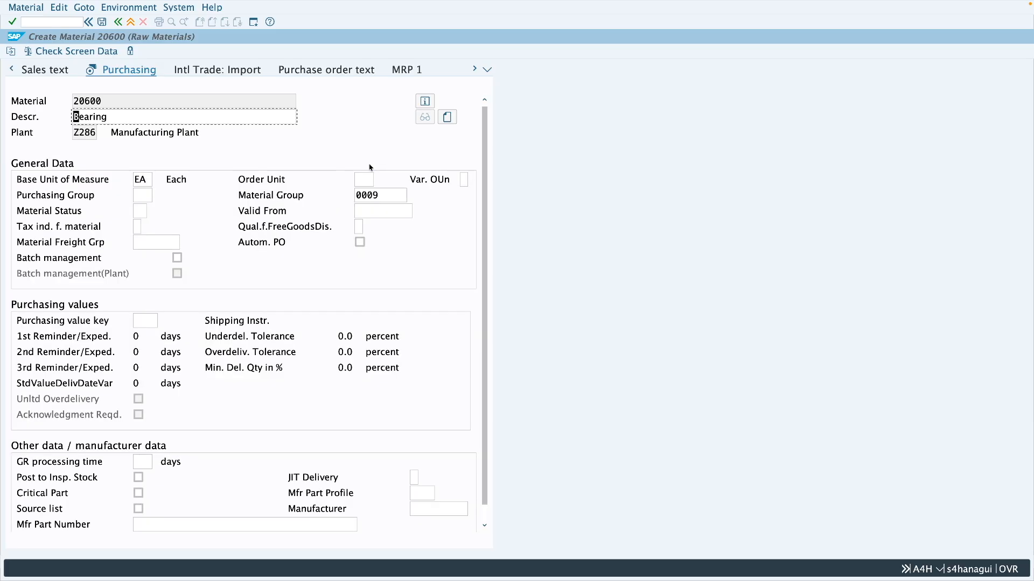
# Continue through the purchasing and plant data views, and set valuation class 3000 in the Accounting 1 view
pyautogui.press('Return')
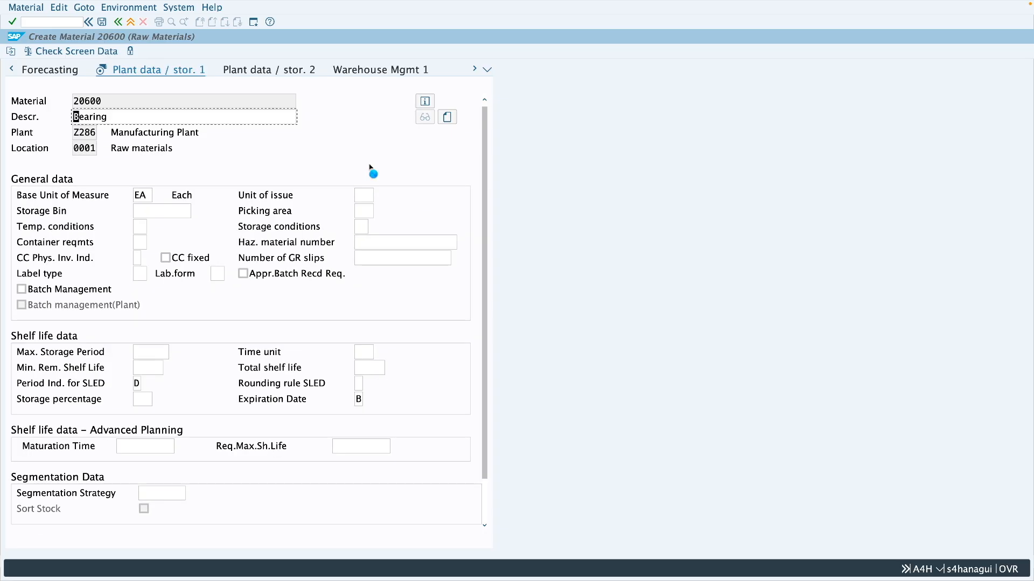
pyautogui.press('Return')
pyautogui.click(135, 243)
pyautogui.write('3000')
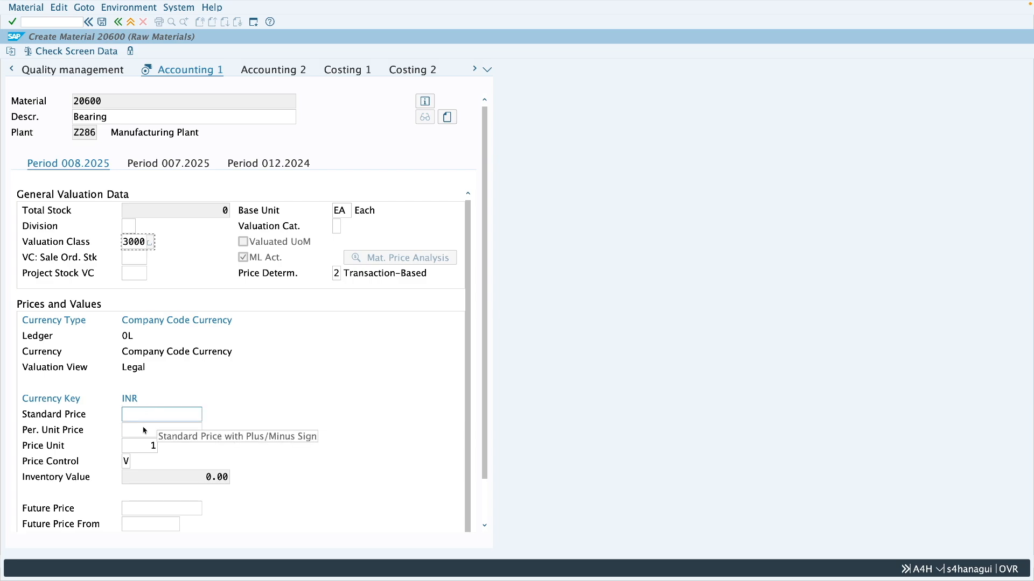
# Choose price control V, moving average price, and set the periodic unit price to 10 INR
pyautogui.click(127, 462)
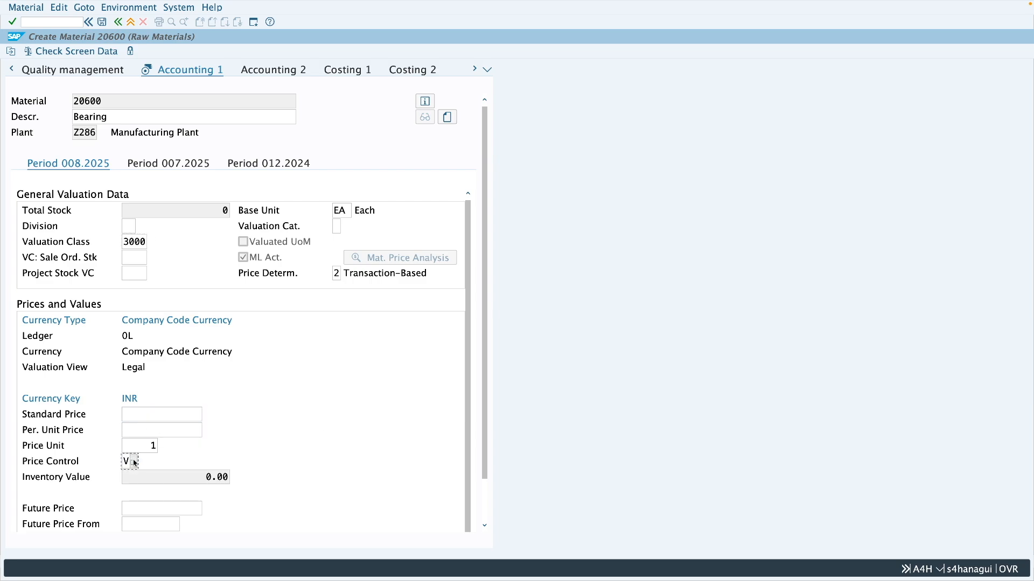
pyautogui.click(134, 463)
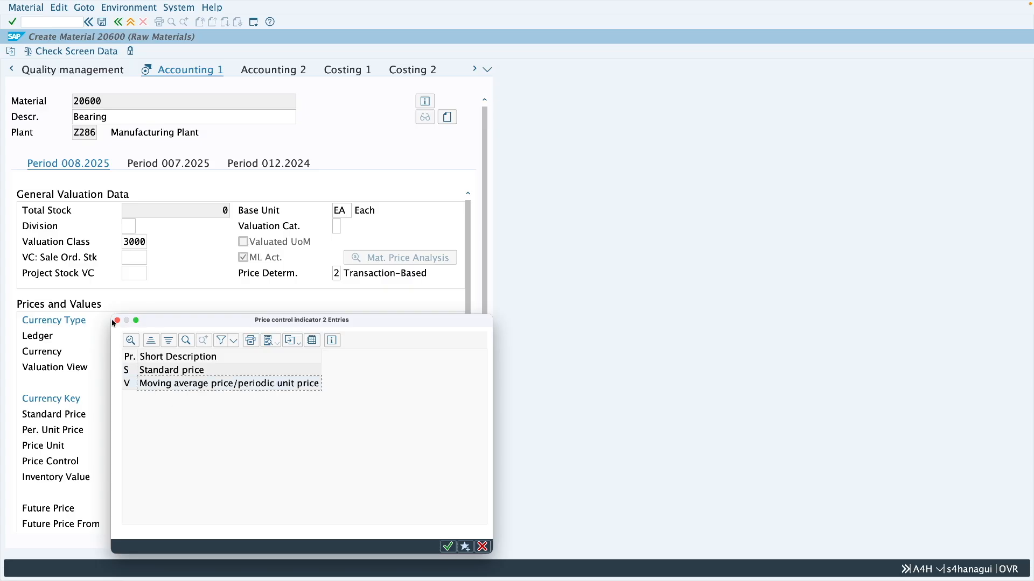
pyautogui.doubleClick(134, 383)
pyautogui.click(157, 430)
pyautogui.write('10')
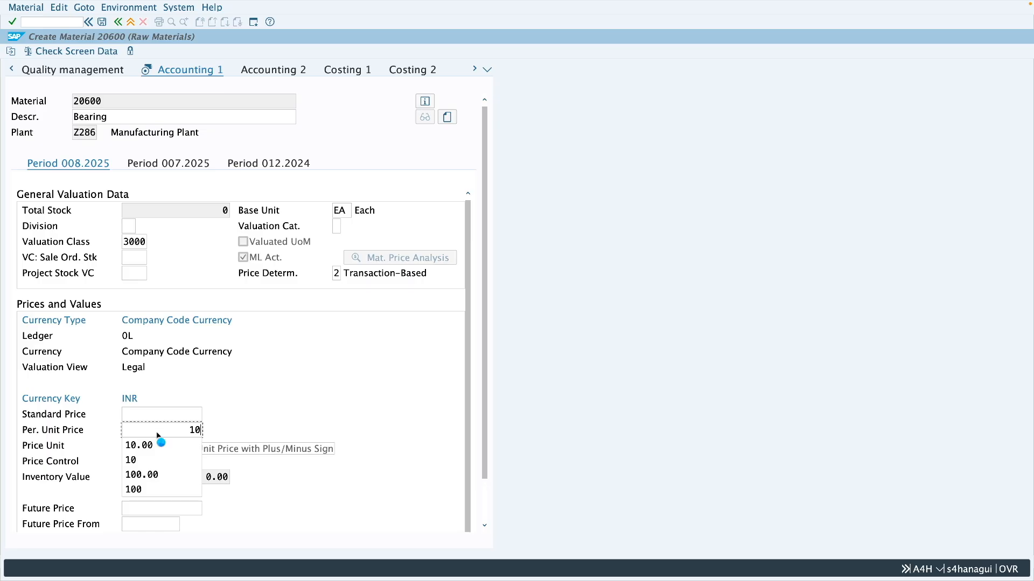
# Confirm the accounting data and save the new Bearing material
pyautogui.press('Return')
pyautogui.press('Return')
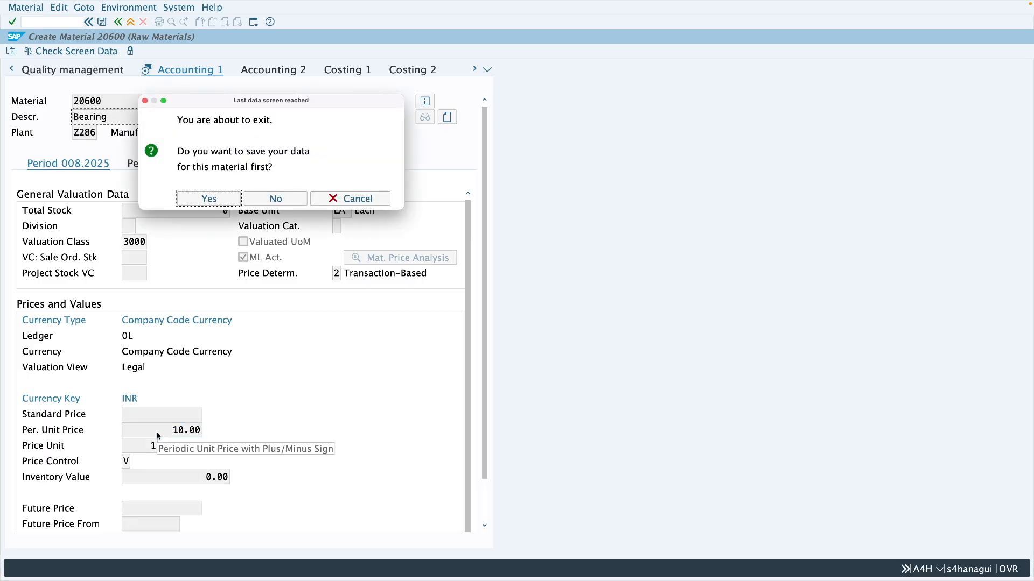
pyautogui.click(214, 200)
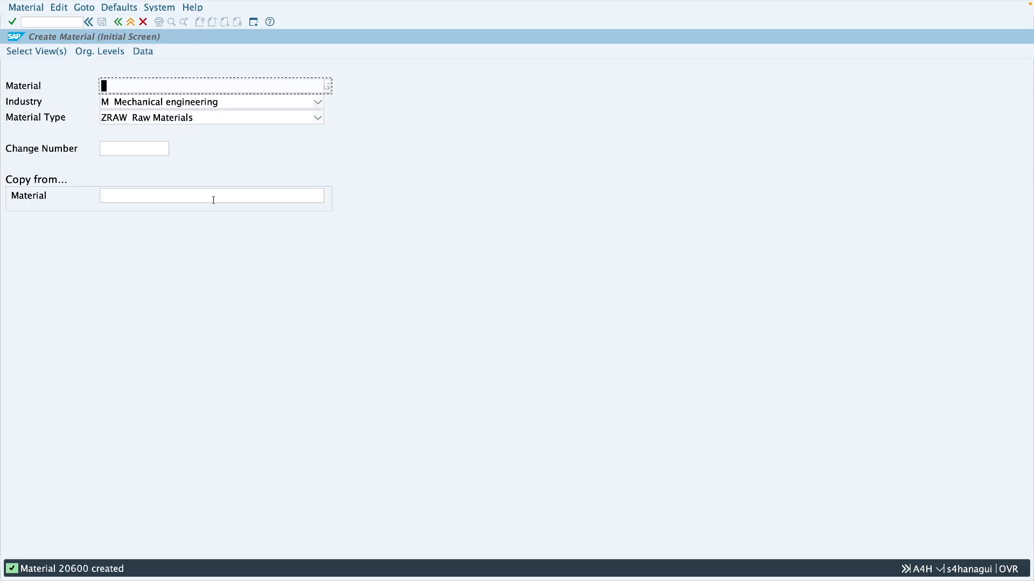
# Leave material creation and display the stock overview for the new material with transaction MMBE
pyautogui.click(131, 22)
pyautogui.write('mmbe')
pyautogui.press('Return')
pyautogui.click(10, 52)
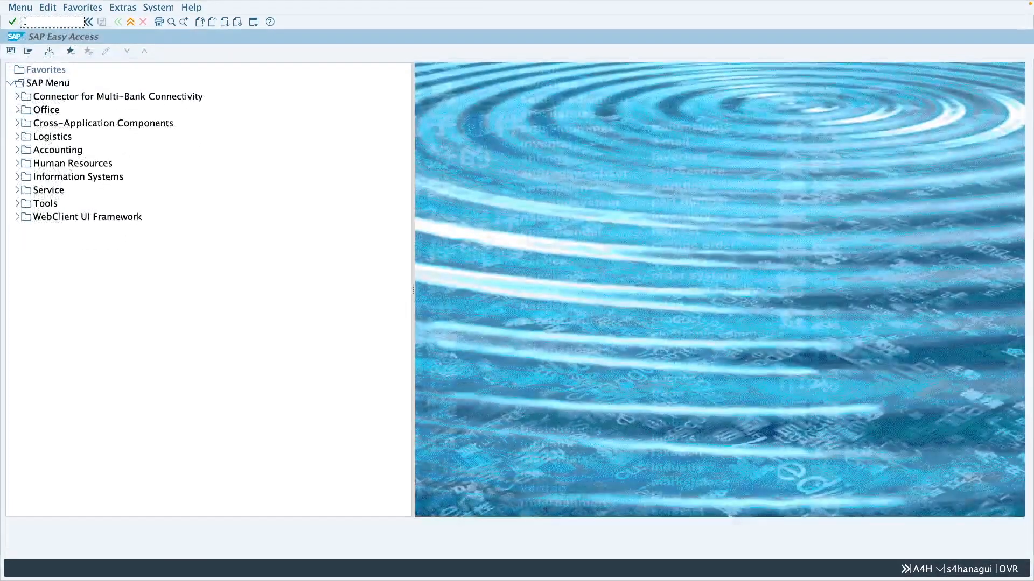
# Start the goods movement transaction MIGO in a new session
pyautogui.write('igo')
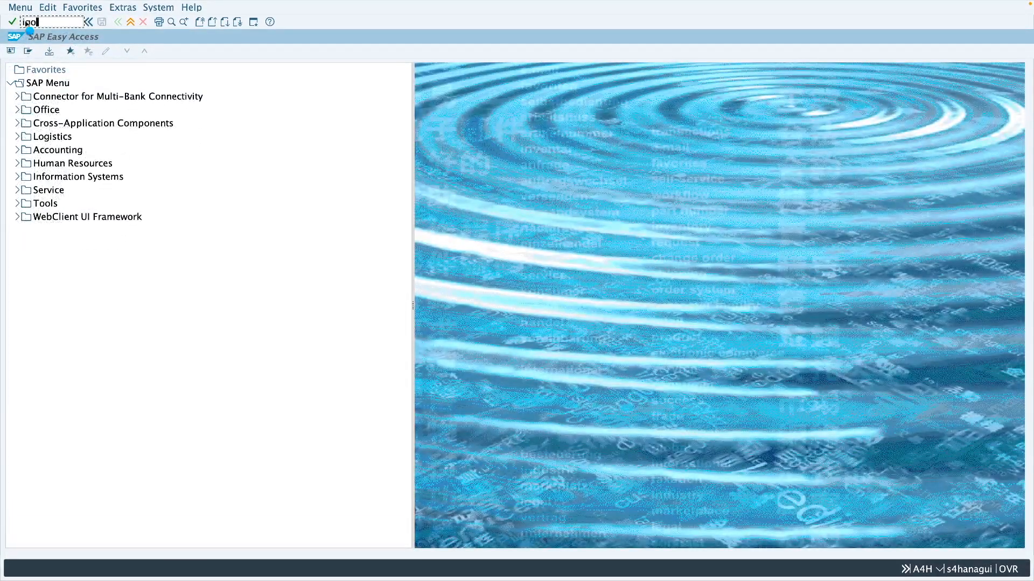
pyautogui.press('Return')
pyautogui.write('migo')
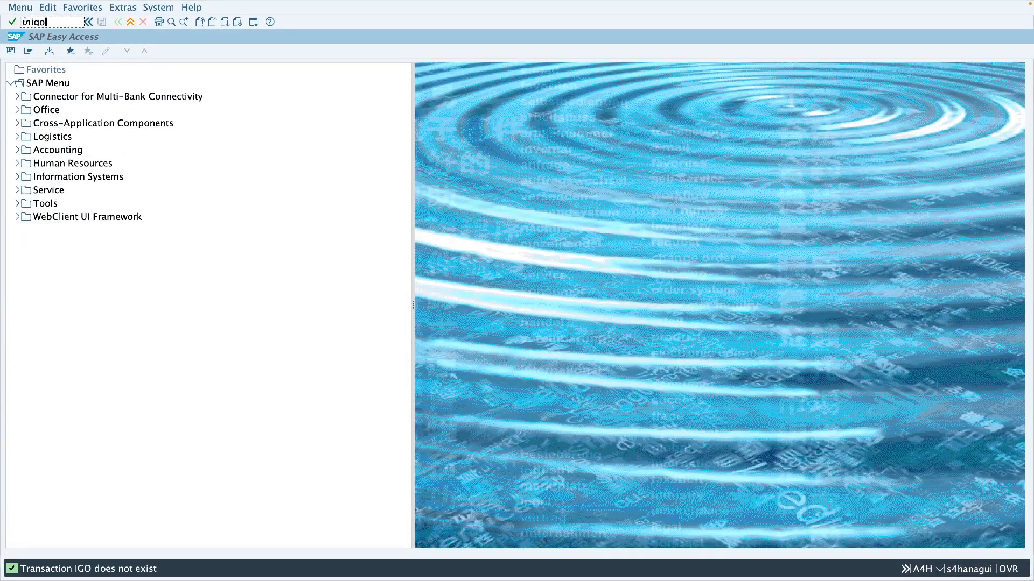
pyautogui.press('Return')
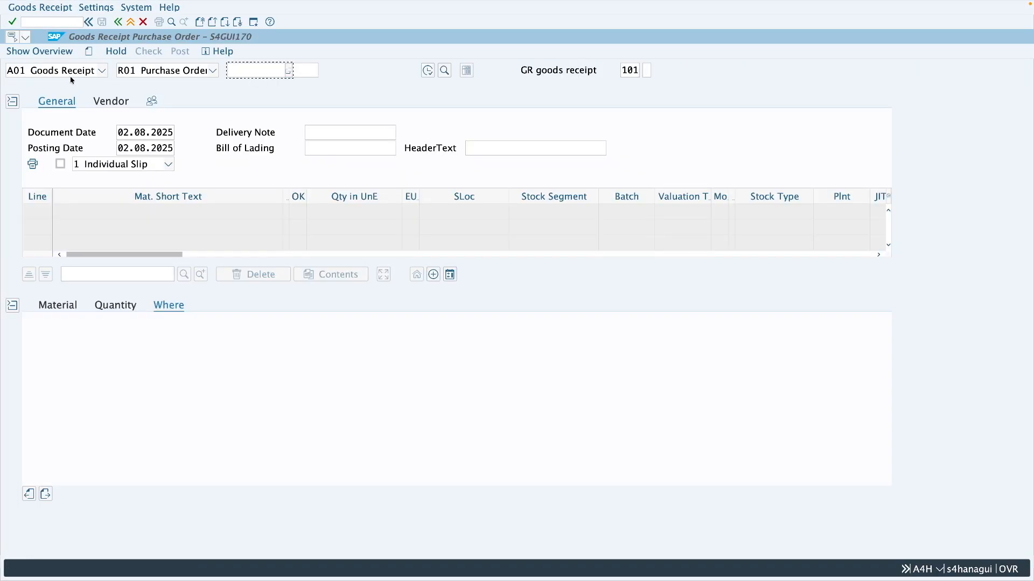
# Switch the goods movement to A07 Goods Issue with reference R10 Other, using movement type 201 for a cost center
pyautogui.click(70, 74)
pyautogui.click(68, 178)
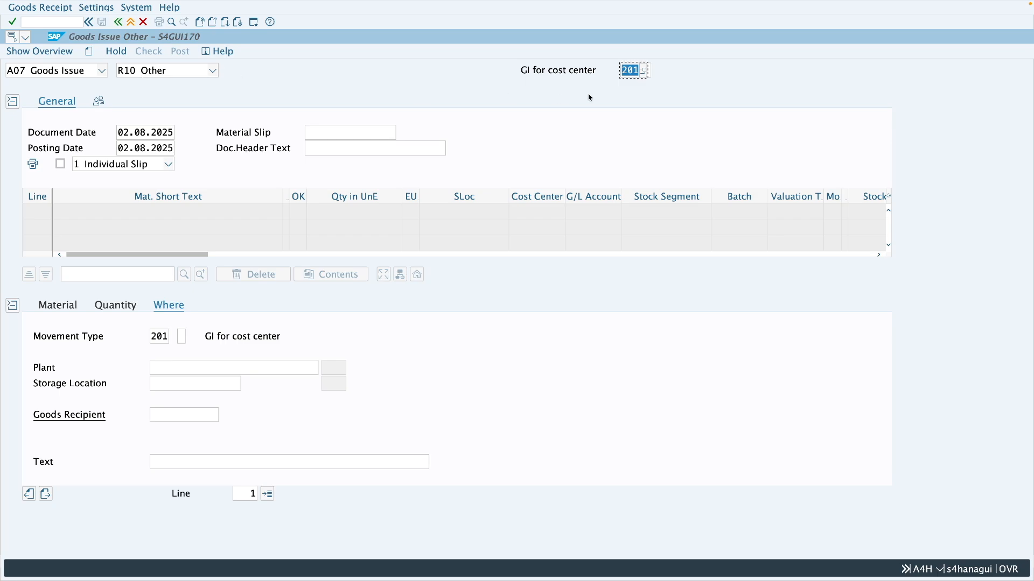
pyautogui.moveTo(637, 70); pyautogui.dragTo(627, 70)
# Enter material 20600 with a quantity of 10 as the goods issue item
pyautogui.click(56, 307)
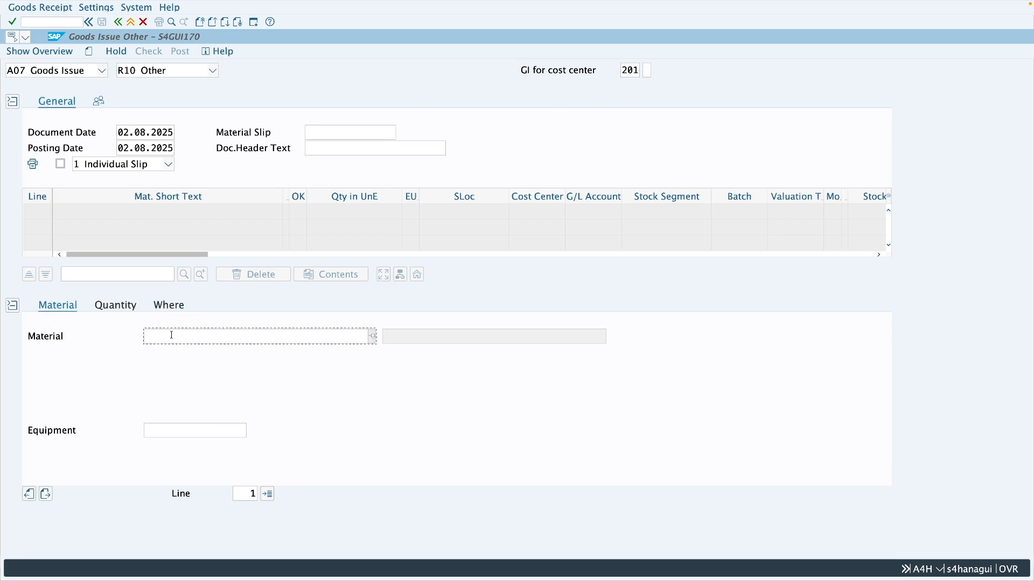
pyautogui.write('20600')
pyautogui.click(116, 305)
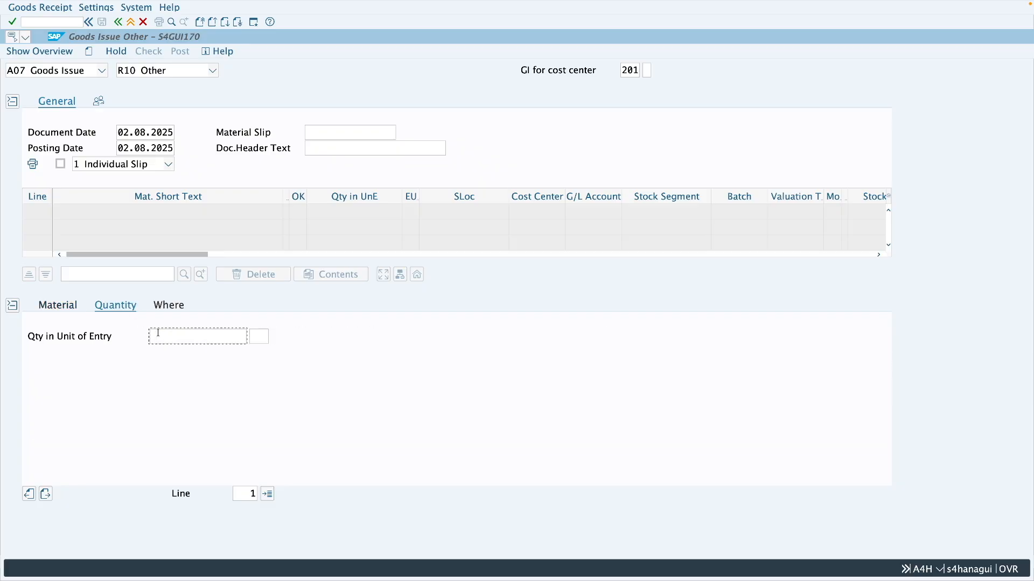
pyautogui.write('10')
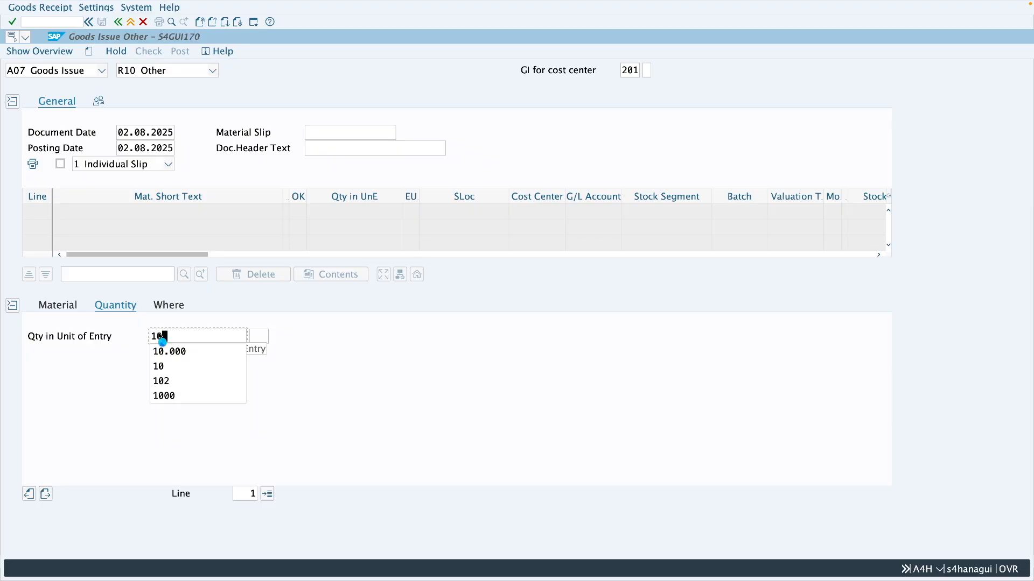
pyautogui.press('Return')
# Set the Bearing item's plant to Z286 and its storage location to 0001
pyautogui.click(169, 306)
pyautogui.click(169, 369)
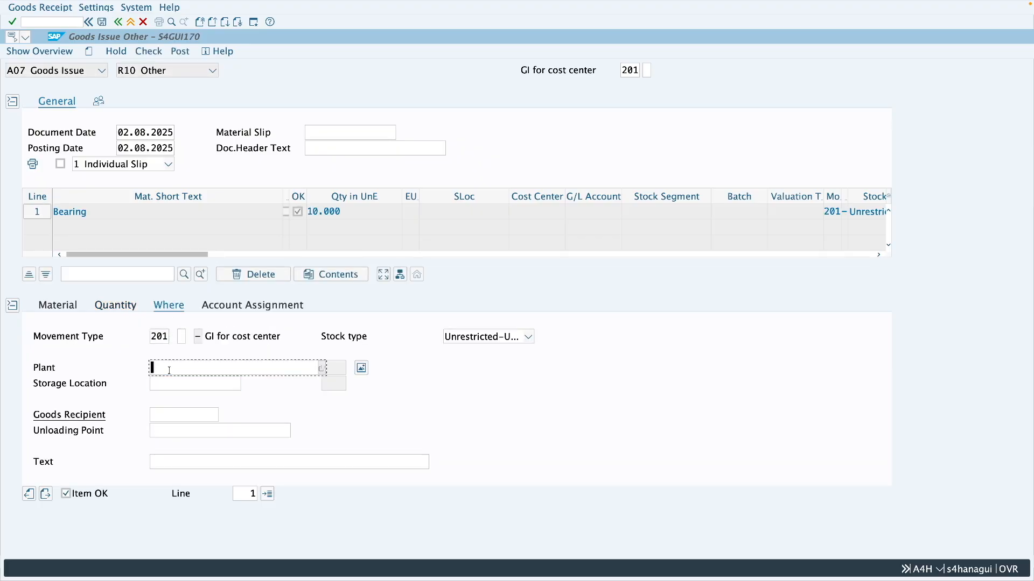
pyautogui.write('z286')
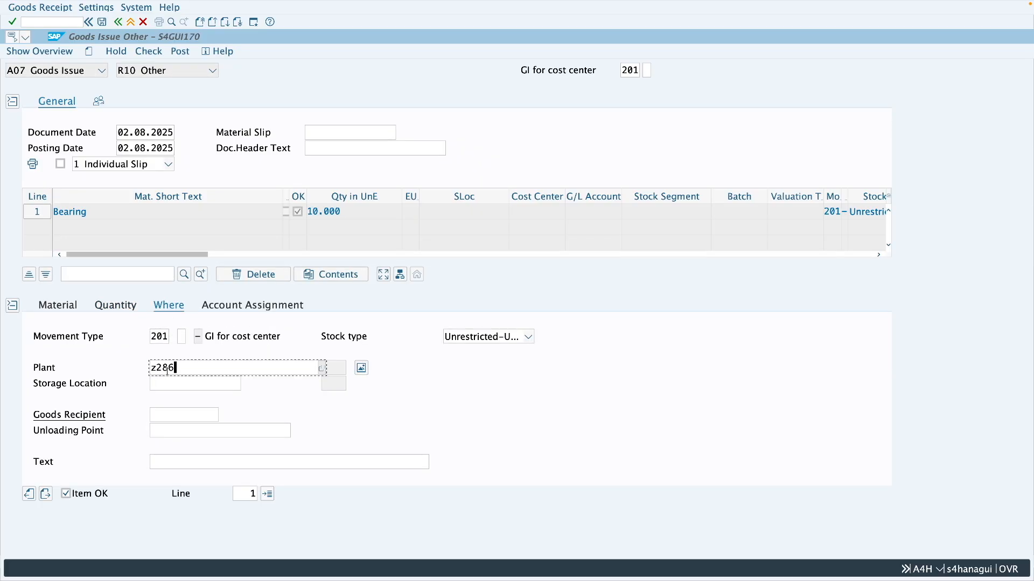
pyautogui.click(167, 381)
pyautogui.write('0001')
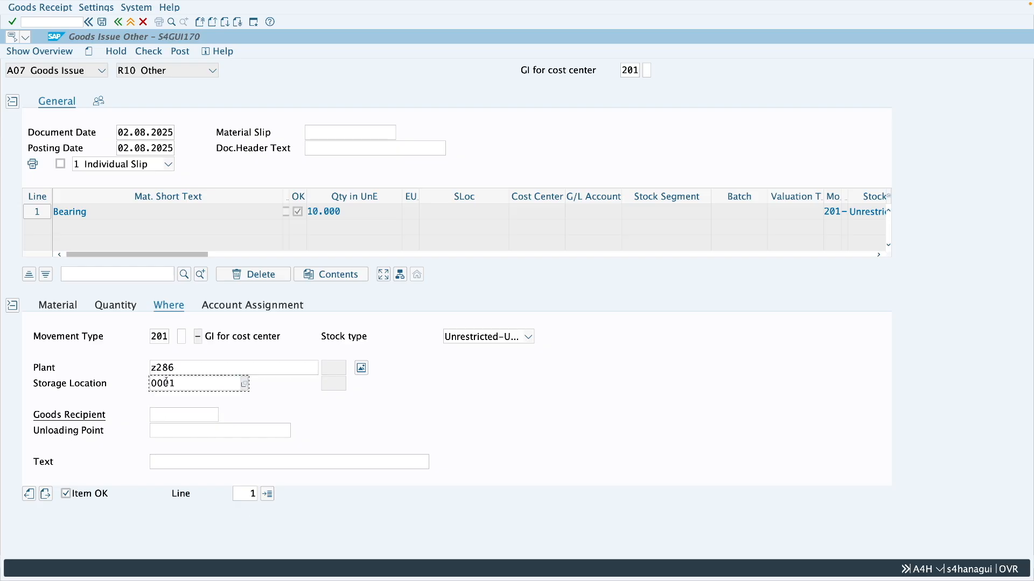
pyautogui.press('Return')
# Assign the goods issue item to cost center 4300
pyautogui.click(250, 306)
pyautogui.click(136, 367)
pyautogui.write('4300')
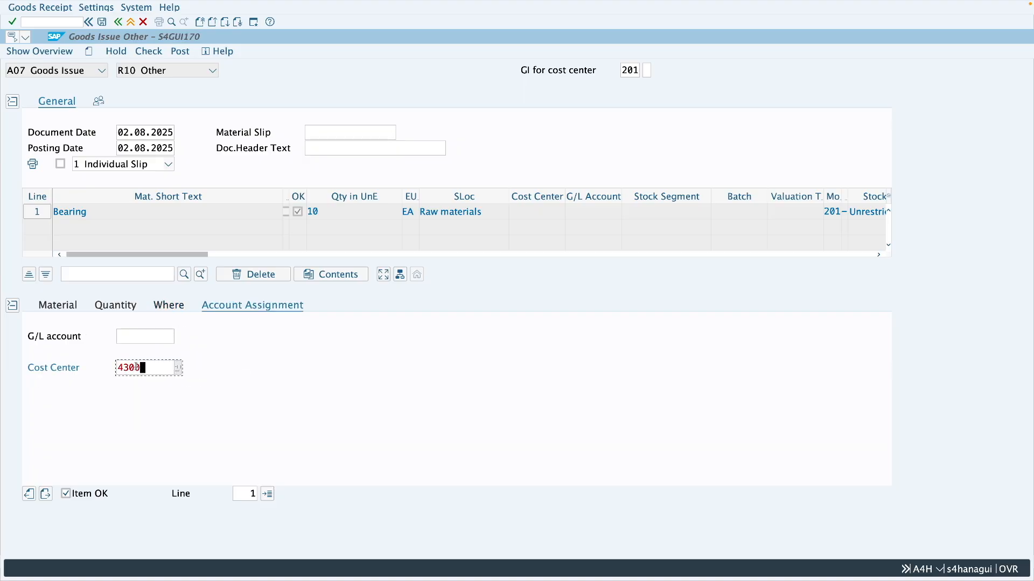
pyautogui.press('Return')
# Review the item's quantity and material details, then run the document check and close its log
pyautogui.click(124, 307)
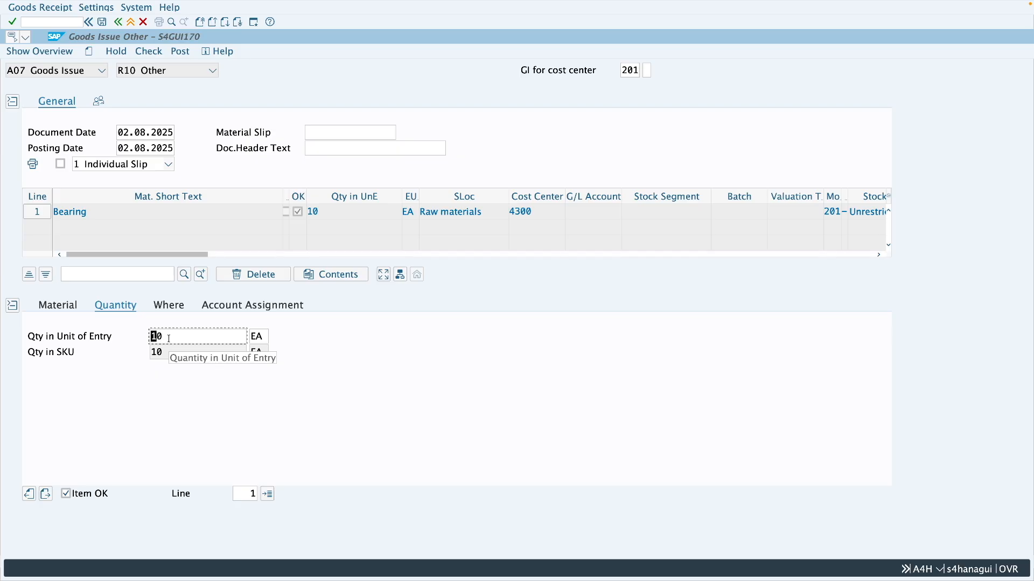
pyautogui.click(73, 311)
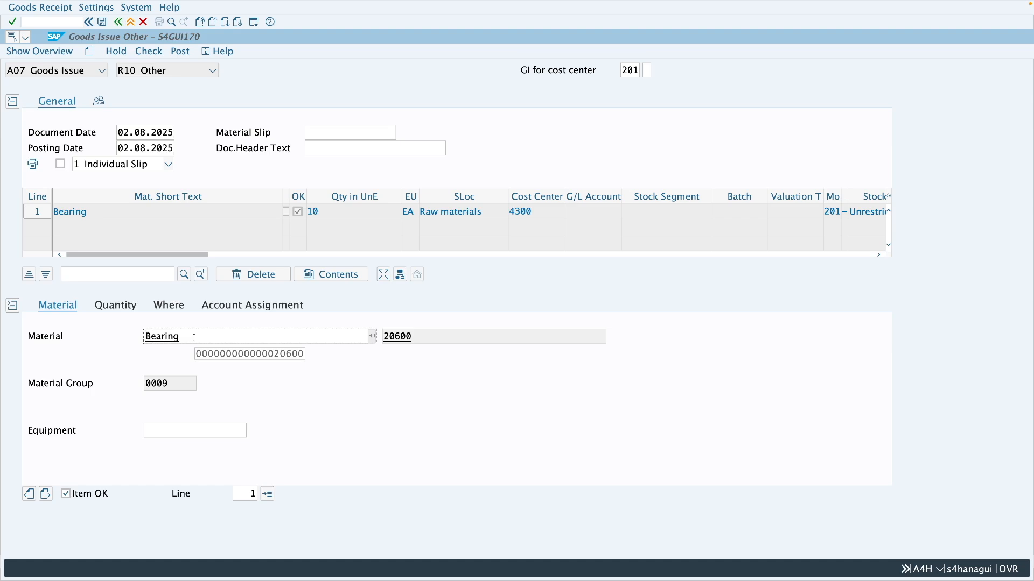
pyautogui.click(149, 51)
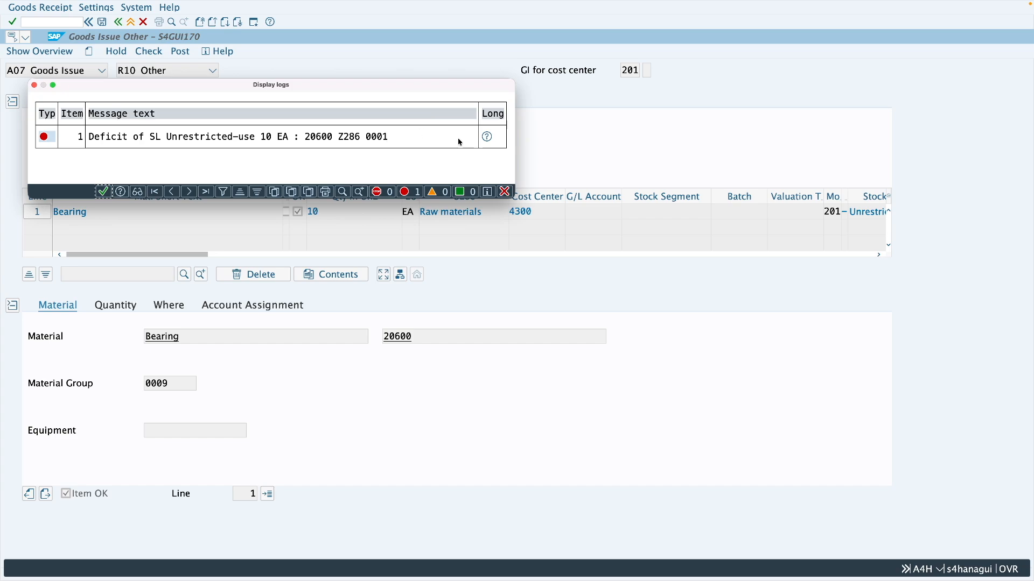
pyautogui.click(504, 192)
# Open a new session, start customizing transaction SPRO and display the SAP Reference IMG
pyautogui.click(254, 25)
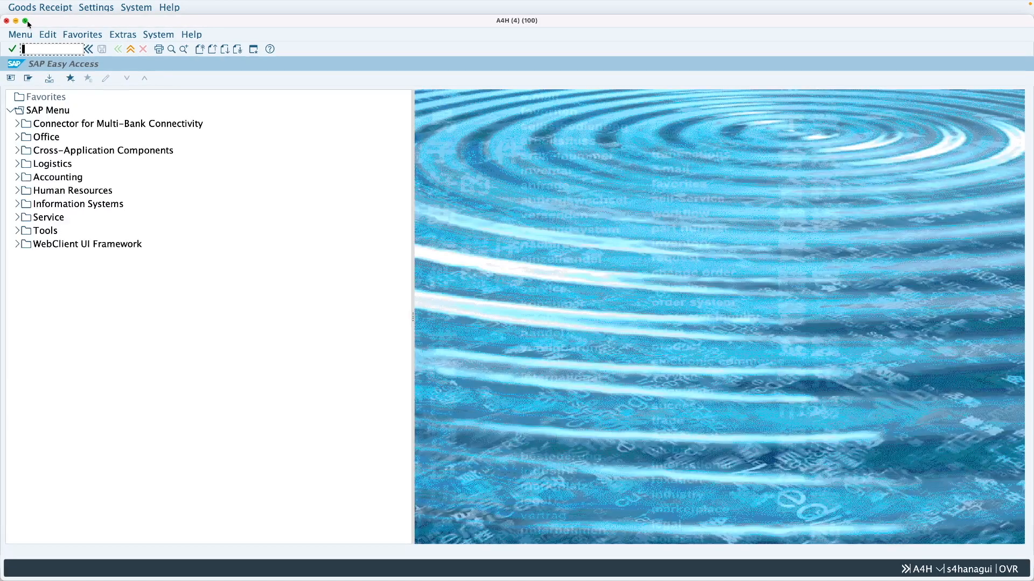
pyautogui.click(26, 23)
pyautogui.write('spro')
pyautogui.press('Return')
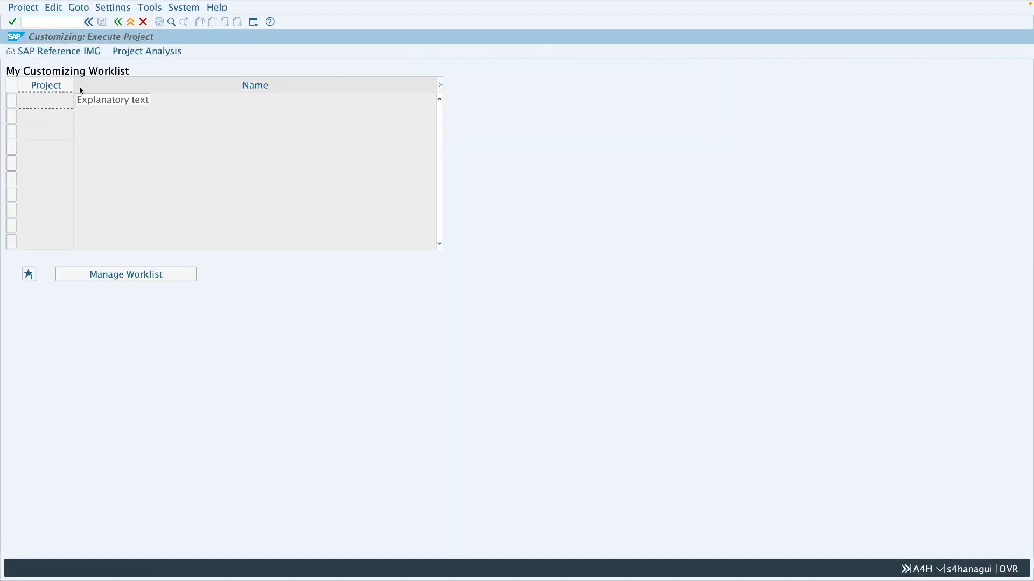
pyautogui.click(71, 57)
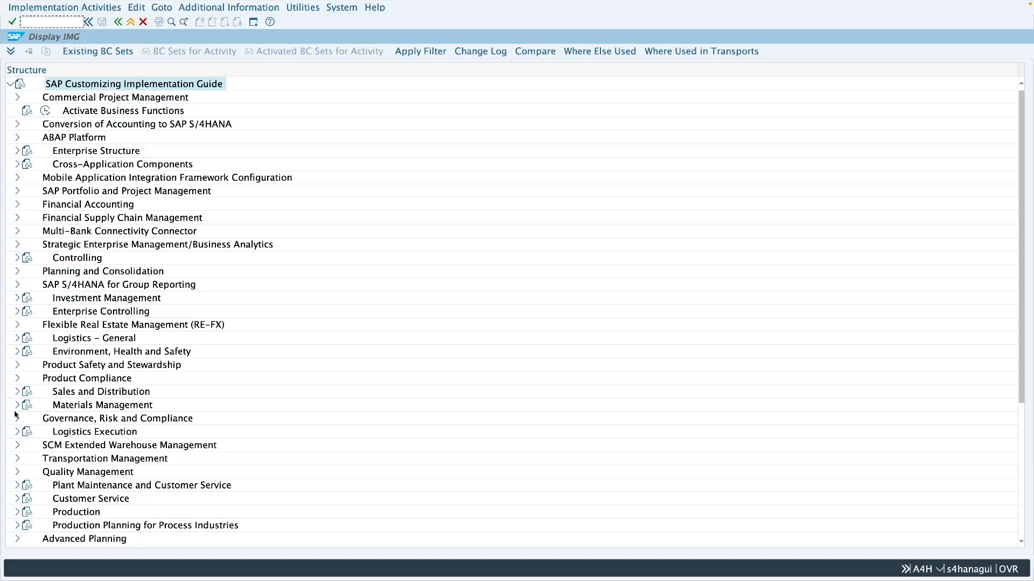
# Open the Allow Negative Stocks activity under Materials Management, Inventory Management and Physical Inventory, Goods Issue / Transfer Postings
pyautogui.click(16, 406)
pyautogui.scroll(-6, 125, 338)
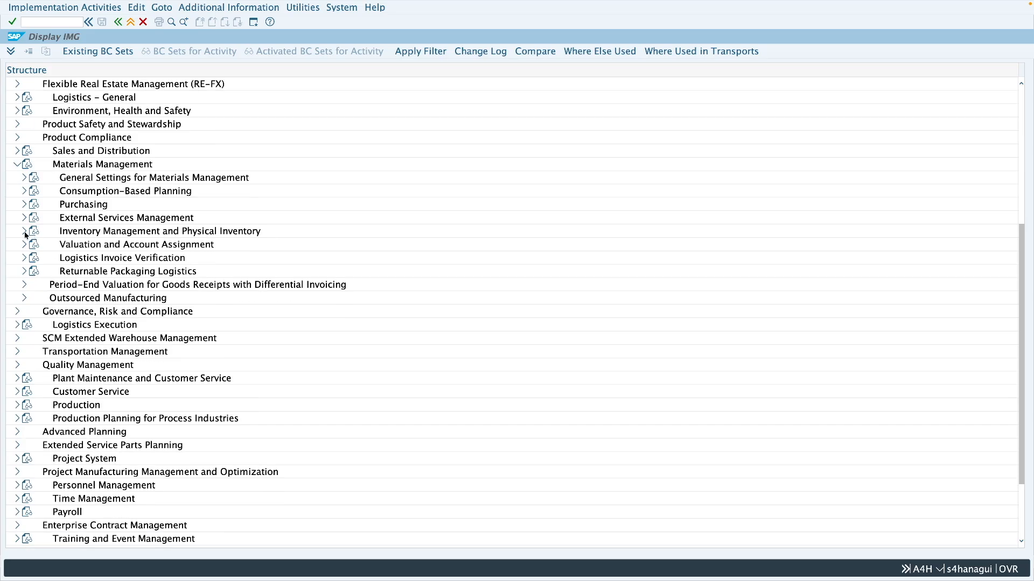
pyautogui.click(25, 232)
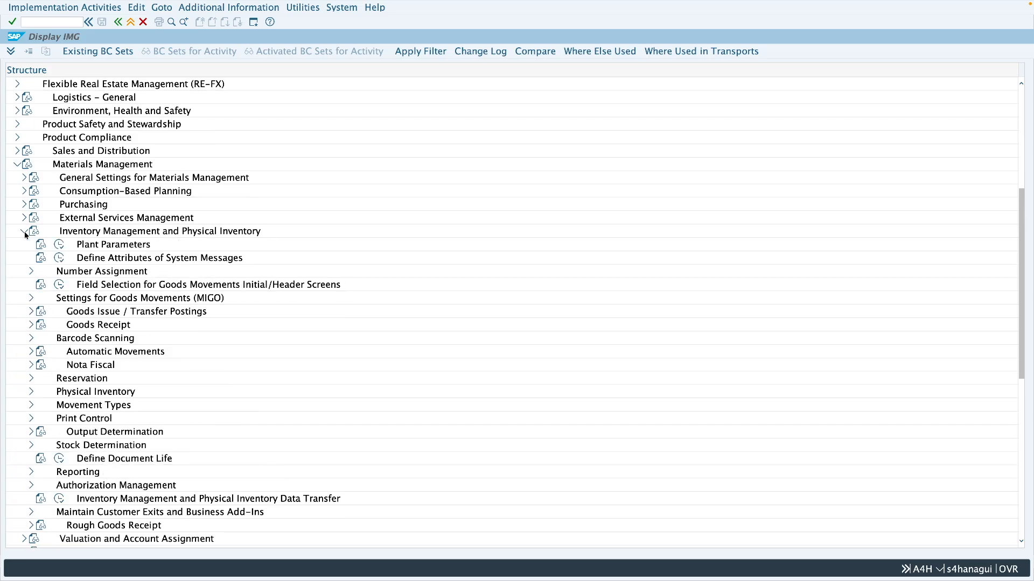
pyautogui.click(31, 312)
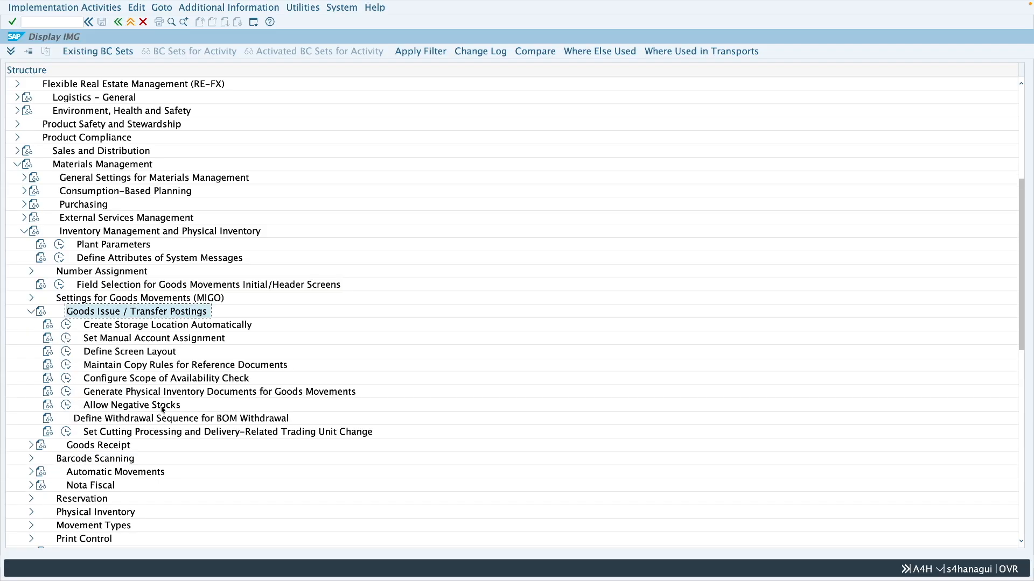
pyautogui.click(66, 405)
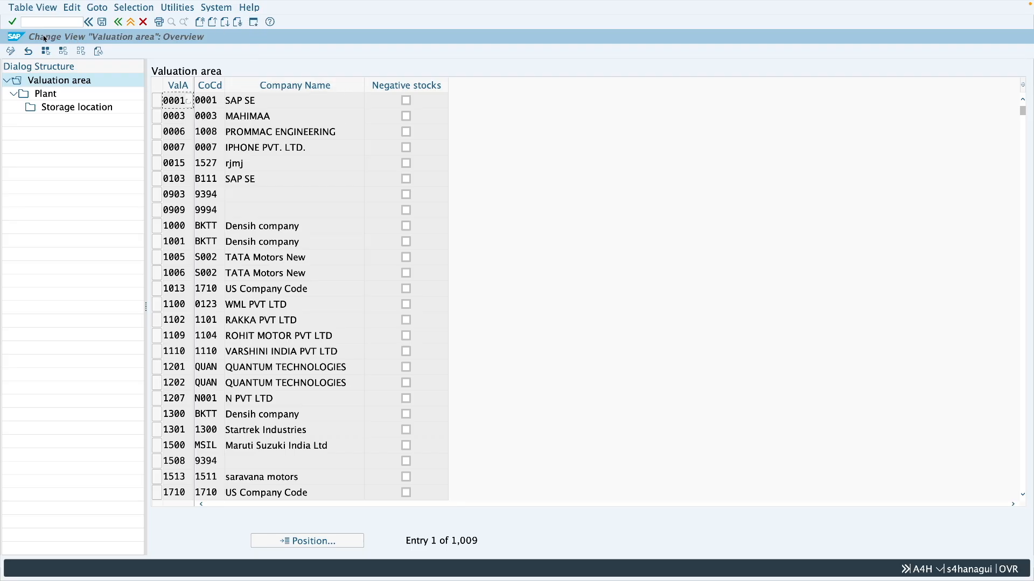
# Start customizing transaction SPRO again and open the SAP Reference IMG
pyautogui.write('p')
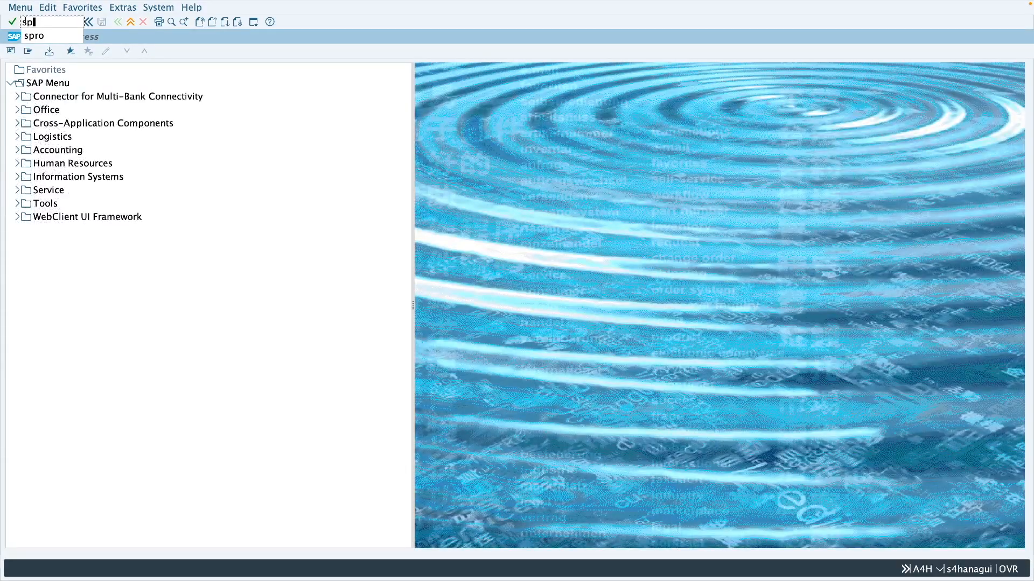
pyautogui.write('ro')
pyautogui.press('Return')
pyautogui.click(54, 52)
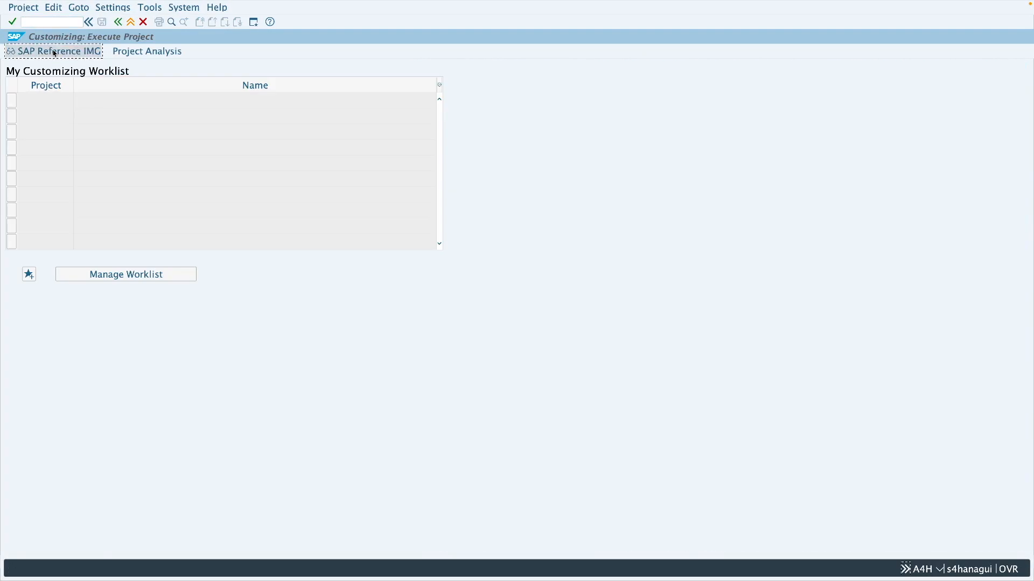
# Open the Define valuation level activity under Enterprise Structure, Definition, Logistics - General
pyautogui.click(17, 151)
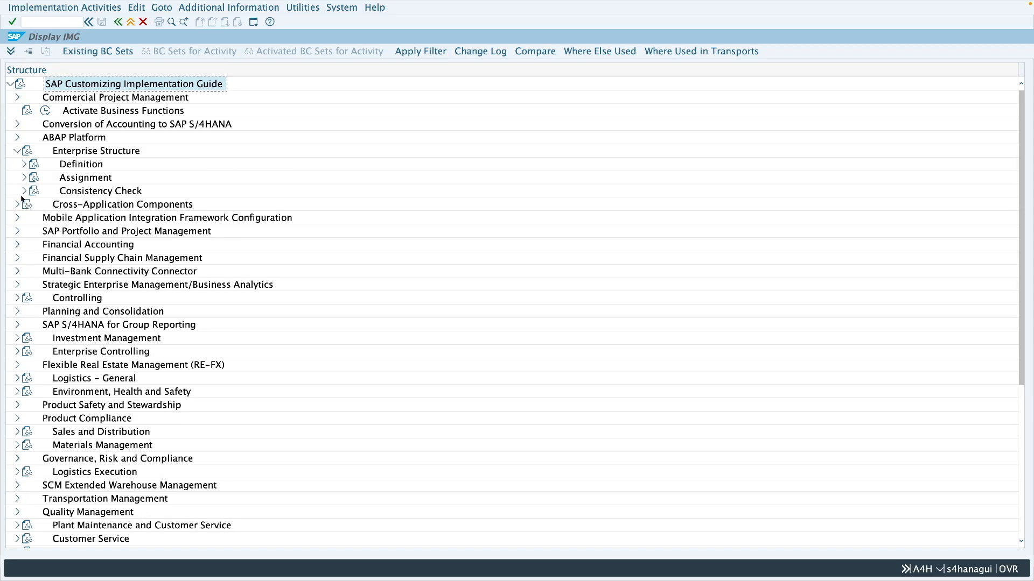
pyautogui.click(25, 165)
pyautogui.click(29, 204)
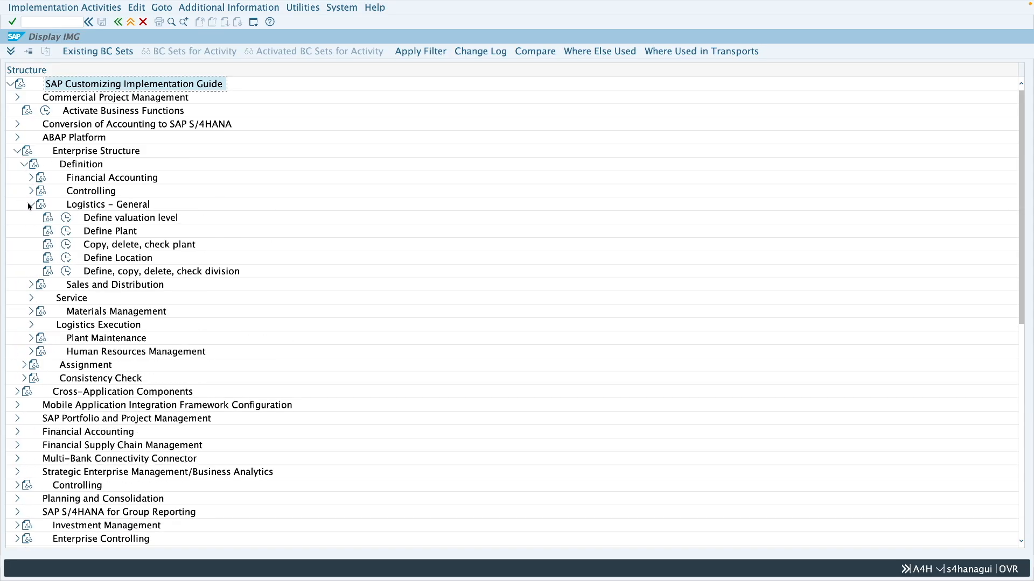
pyautogui.click(124, 226)
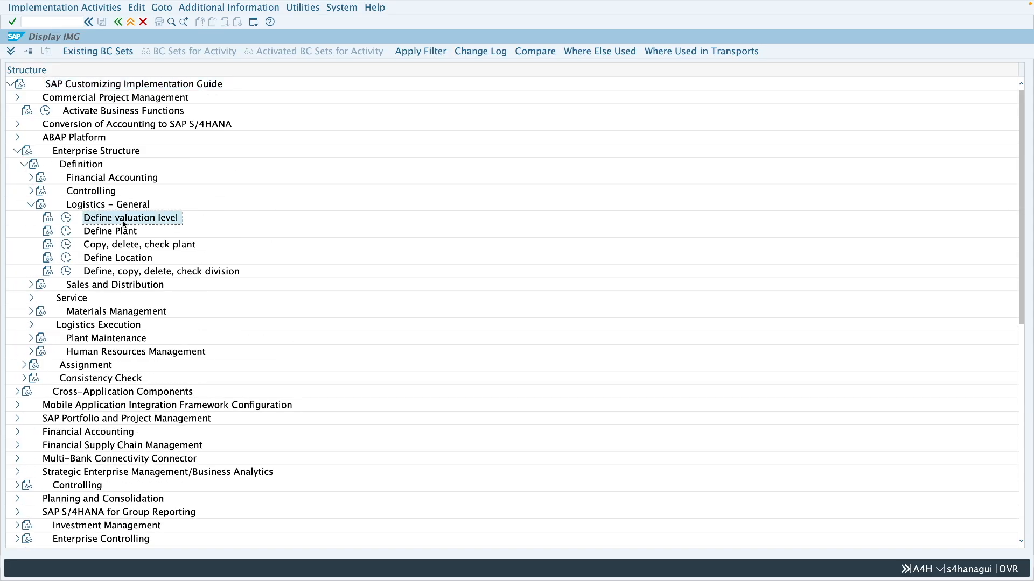
pyautogui.click(67, 219)
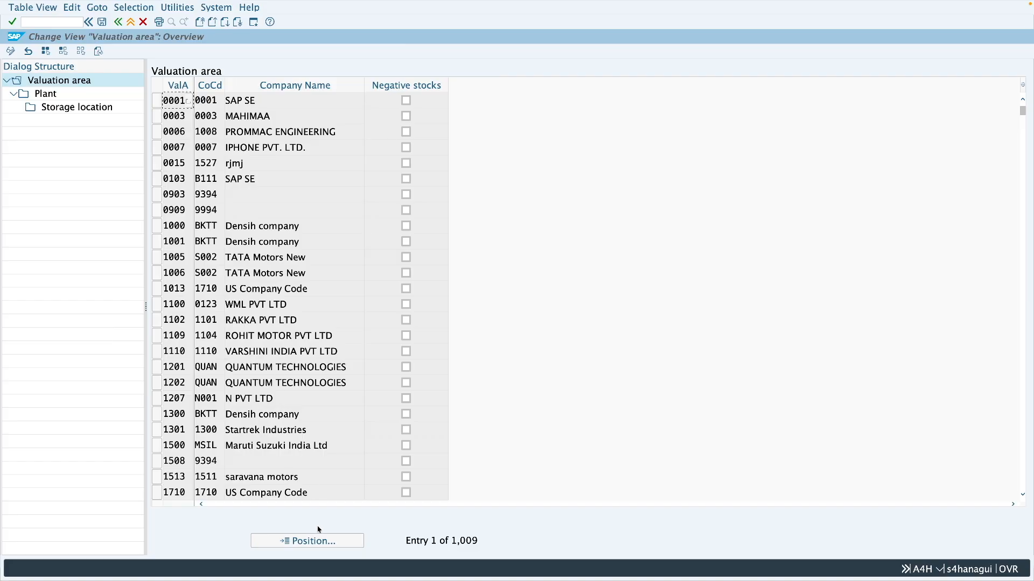
# Position the valuation area list on Z286, allow negative stocks for it and select its row
pyautogui.click(316, 541)
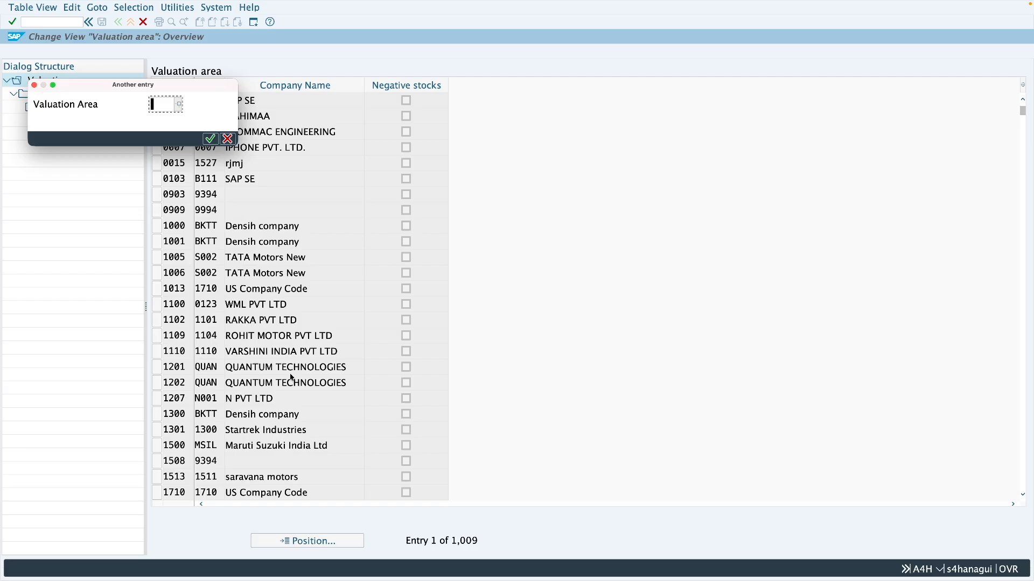
pyautogui.write('z286')
pyautogui.press('Return')
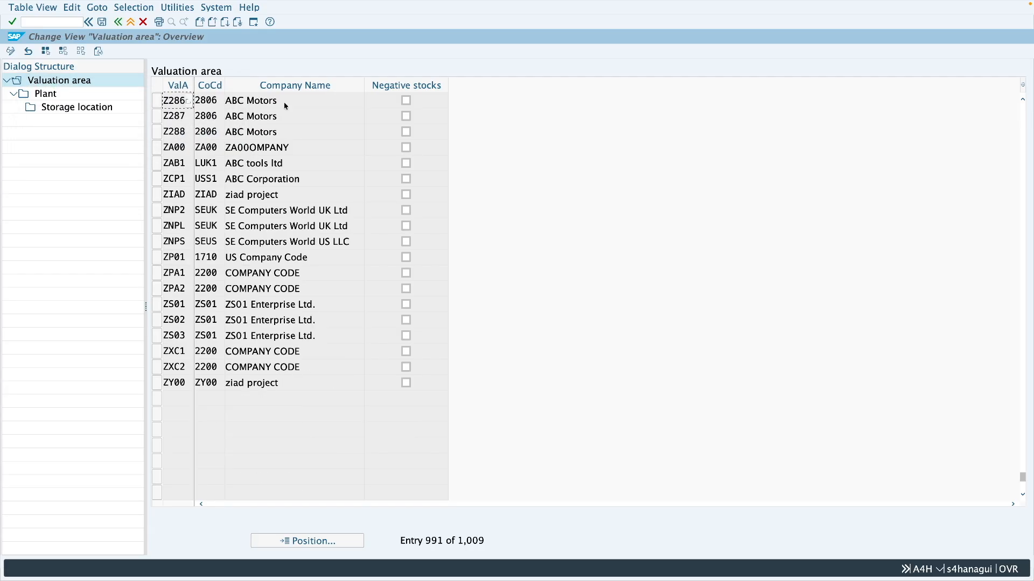
pyautogui.click(406, 101)
pyautogui.click(158, 102)
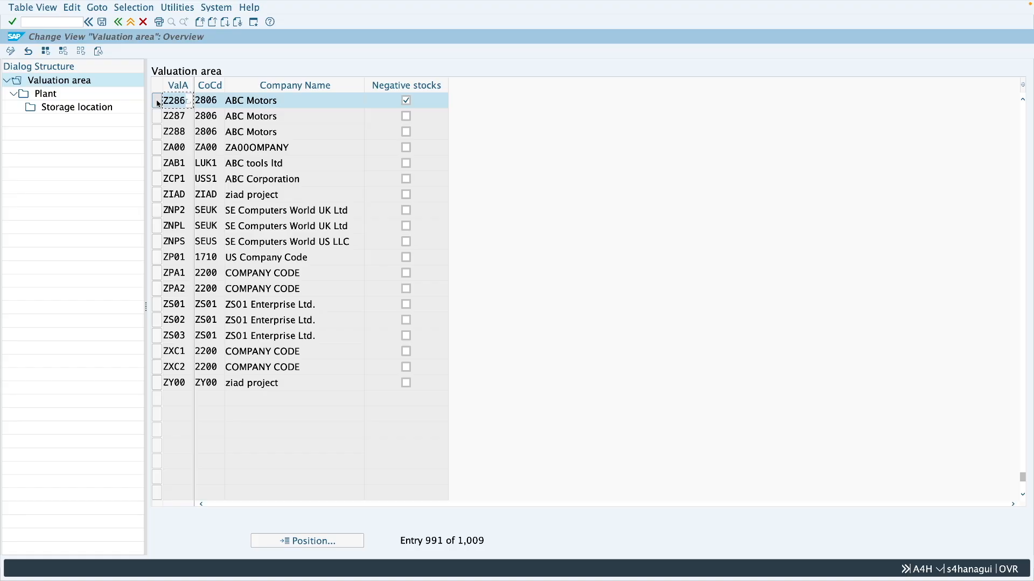
# Go through the plant details to the storage locations of Z286 and allow negative stocks for 0001 Raw materials
pyautogui.doubleClick(47, 95)
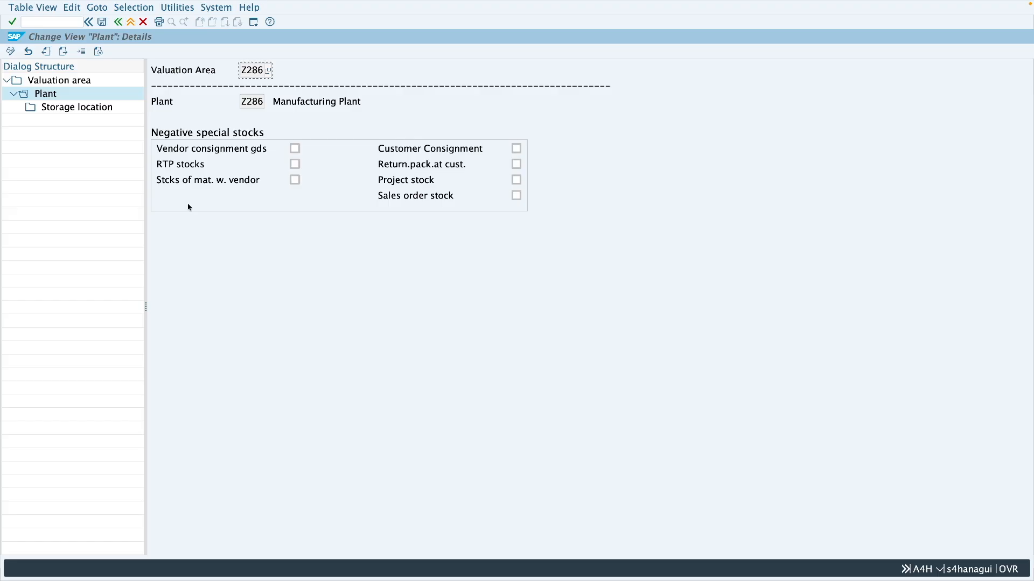
pyautogui.doubleClick(74, 108)
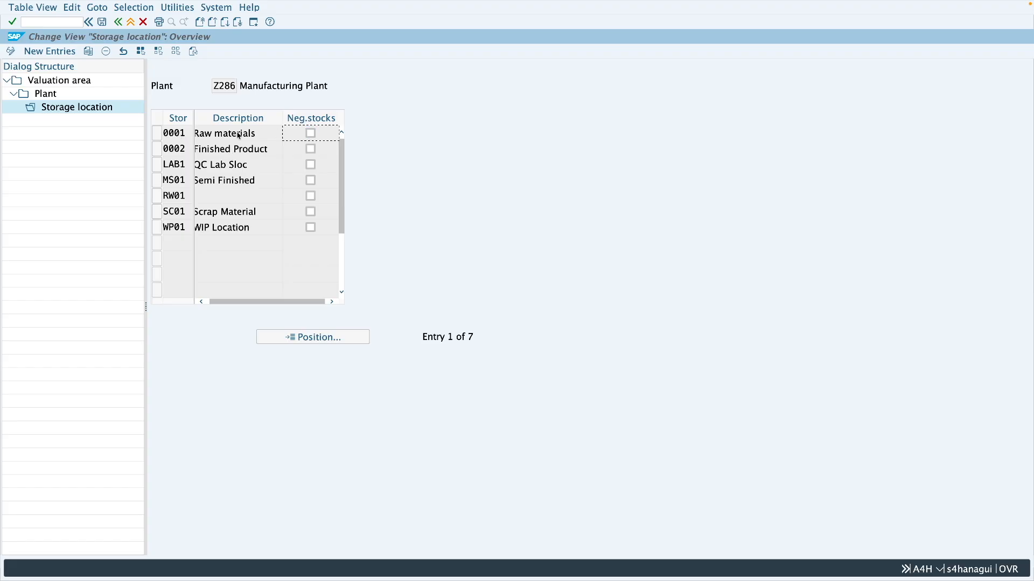
pyautogui.click(311, 134)
# Return to the valuation area overview and save the negative stock settings under customizing request A4HK902827
pyautogui.click(67, 82)
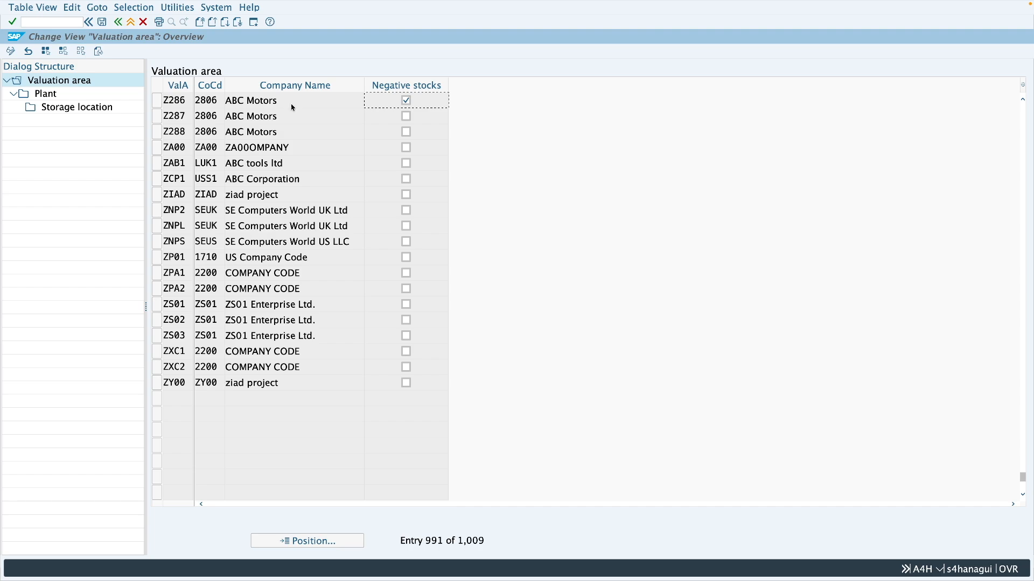
pyautogui.click(406, 101)
pyautogui.click(103, 23)
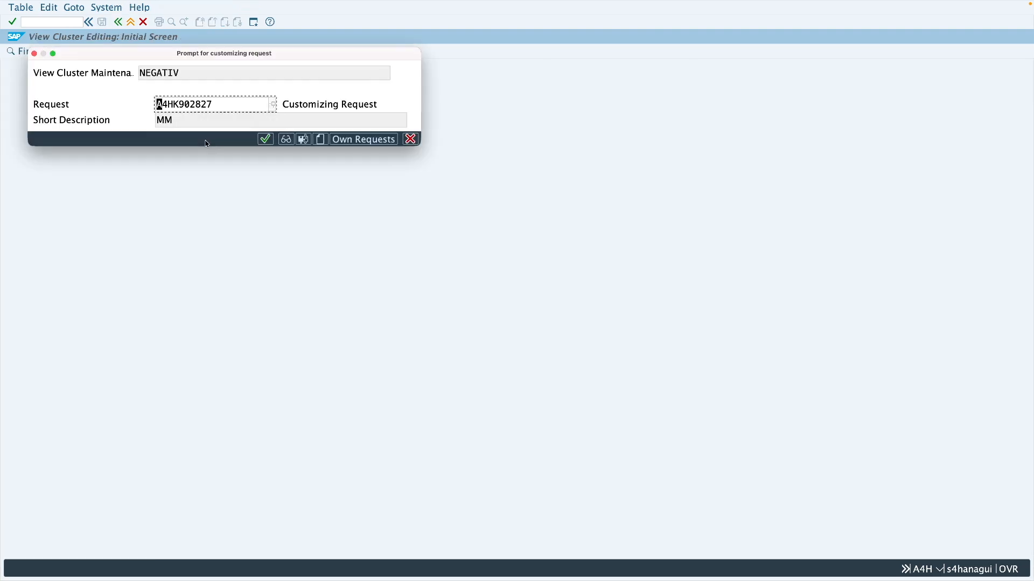
pyautogui.click(265, 140)
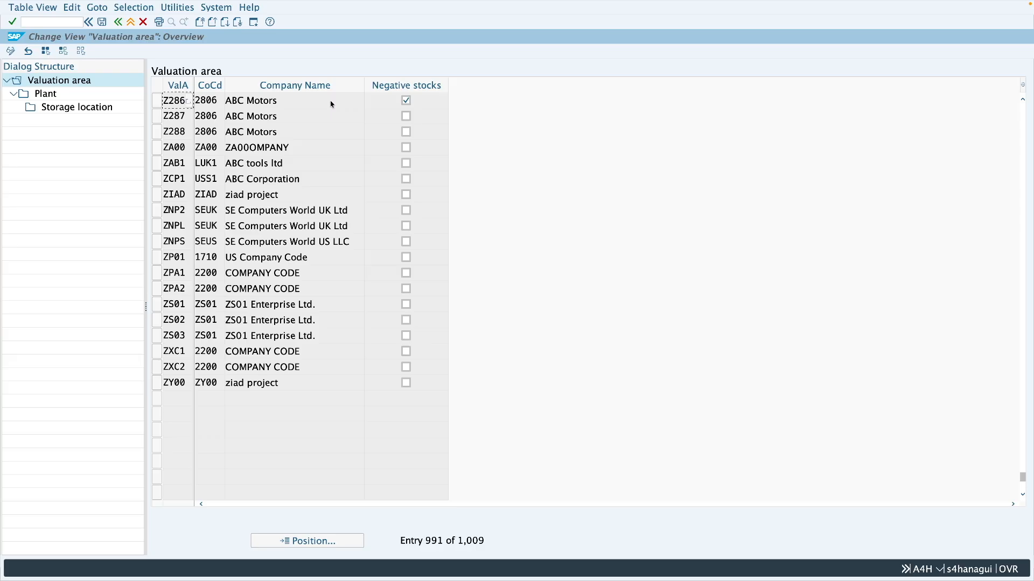
# Exit to SAP Easy Access, start transaction OMJ1 and position the valuation area list on Z286
pyautogui.click(131, 23)
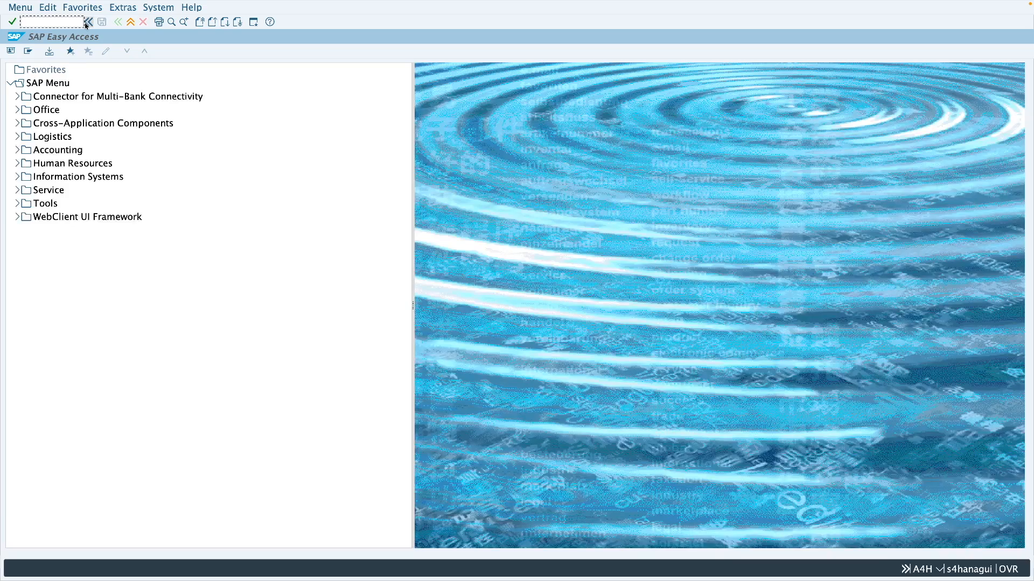
pyautogui.write('omj1')
pyautogui.press('Return')
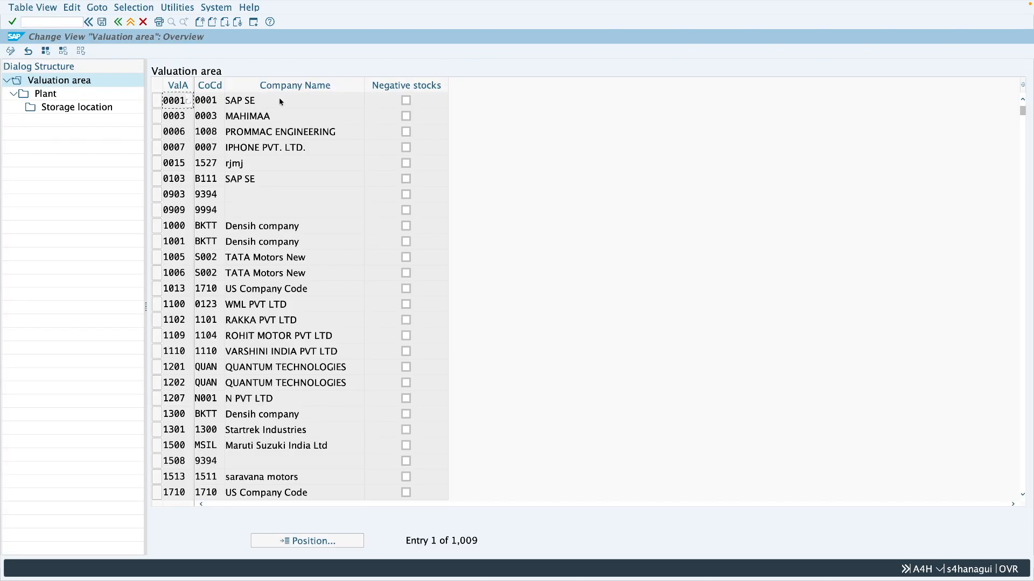
pyautogui.click(312, 538)
pyautogui.write('z2')
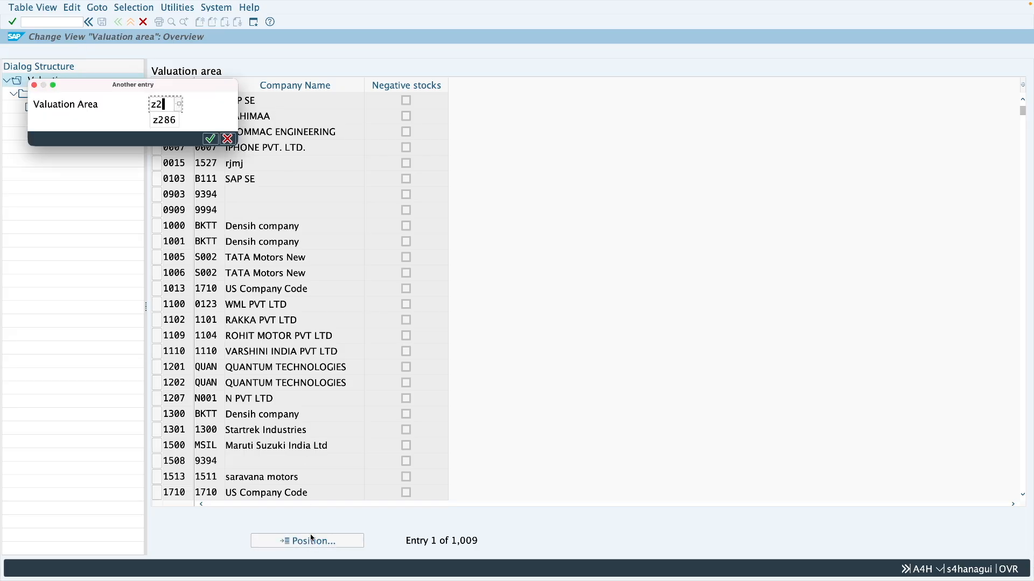
pyautogui.write('86')
pyautogui.press('Return')
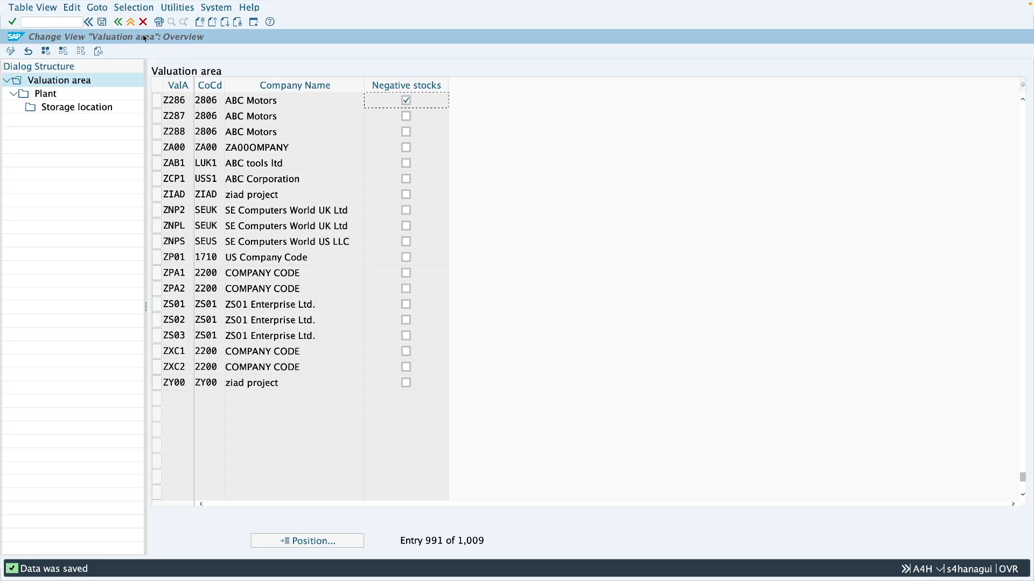
# Leave customizing, start transaction MM02 and bring up the view selection for material 20600
pyautogui.click(130, 21)
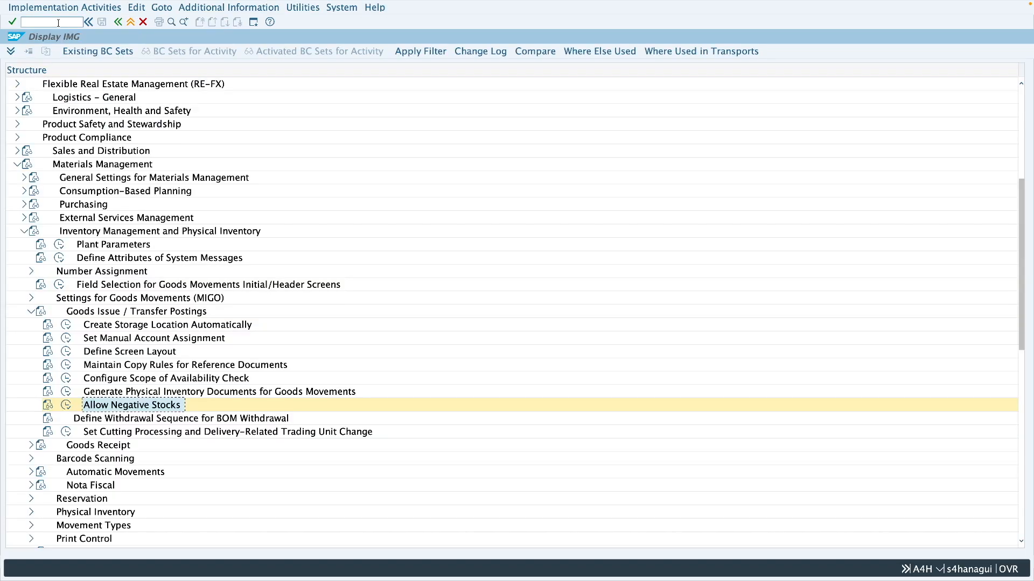
pyautogui.click(131, 22)
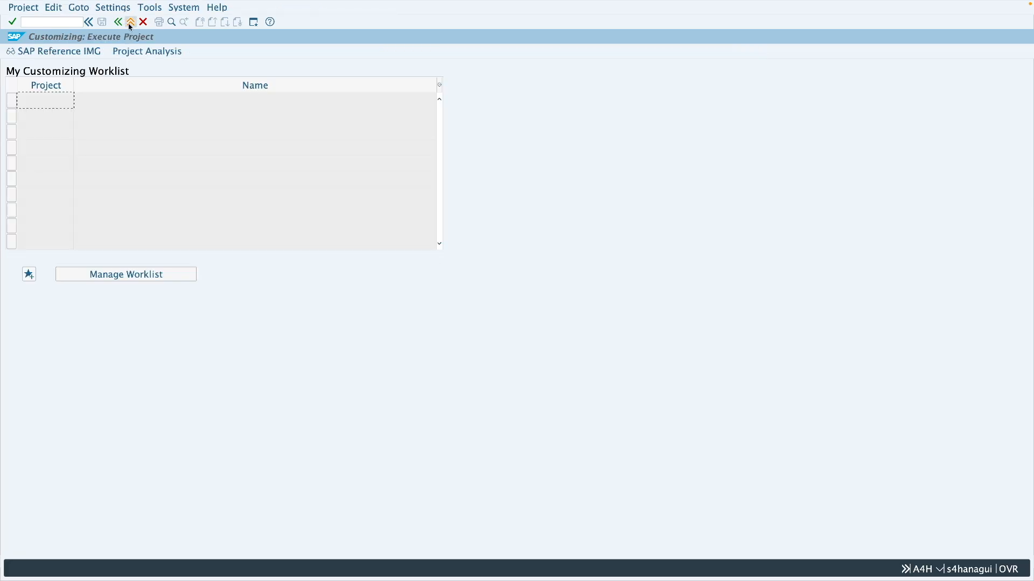
pyautogui.click(131, 22)
pyautogui.write('mm02')
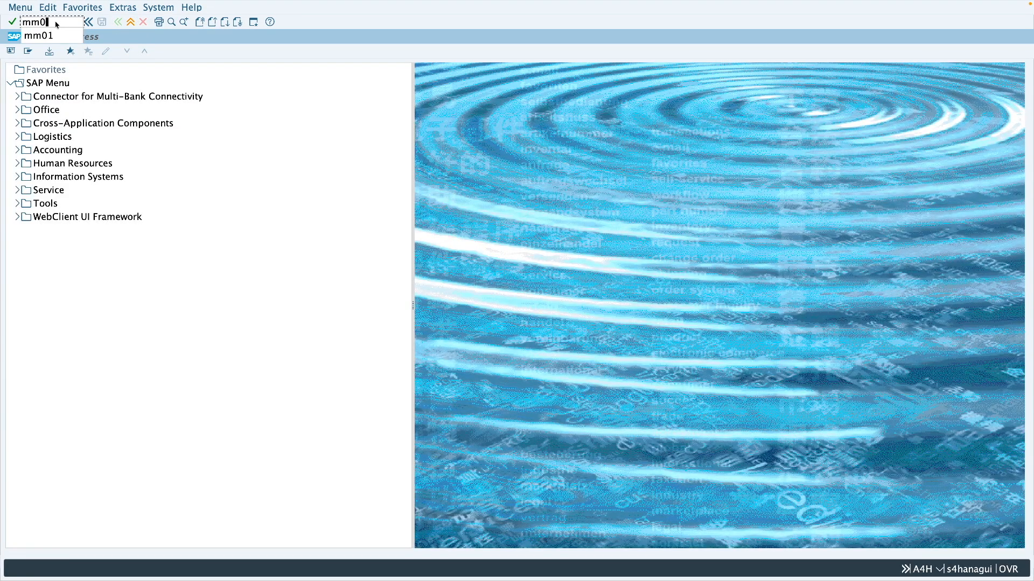
pyautogui.press('Return')
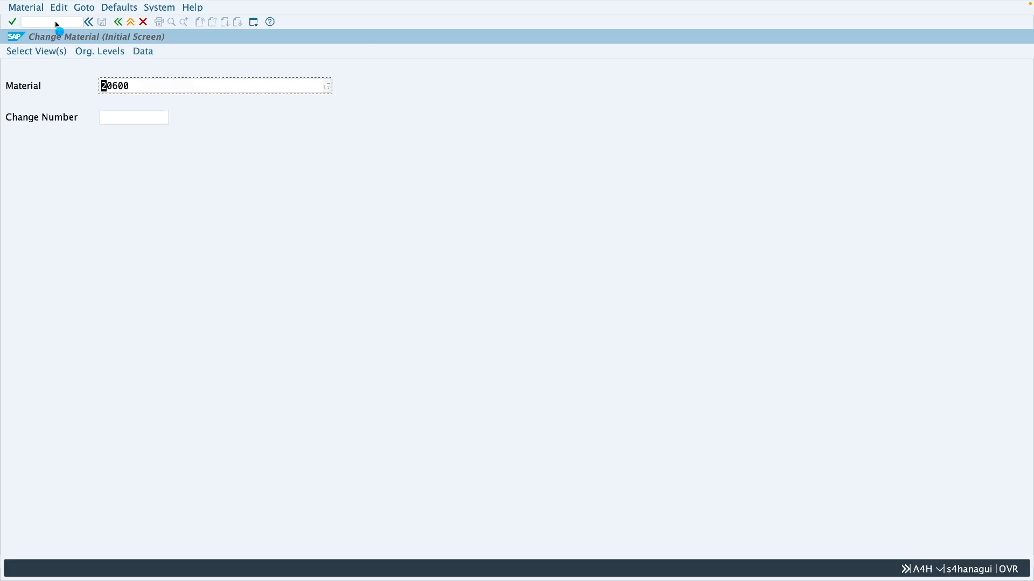
pyautogui.press('Return')
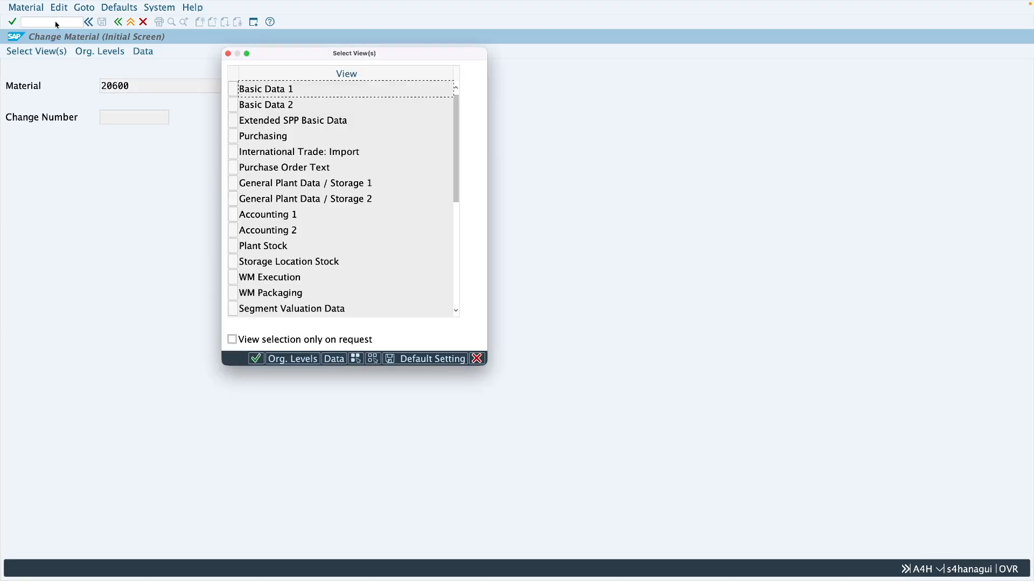
# Open the General Plant Data / Storage 2 view of the material for plant Z286
pyautogui.click(234, 199)
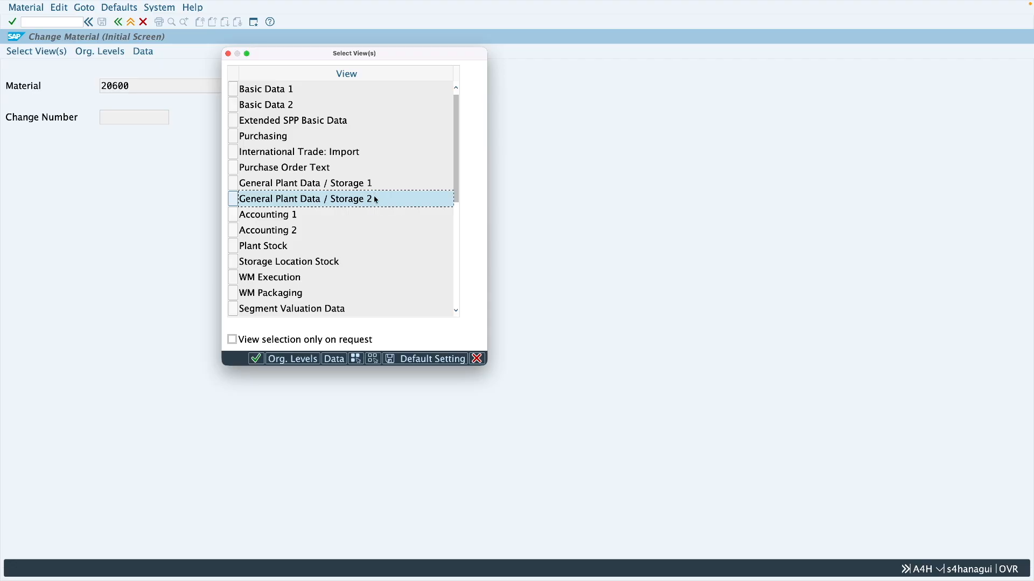
pyautogui.press('Return')
pyautogui.write('z286')
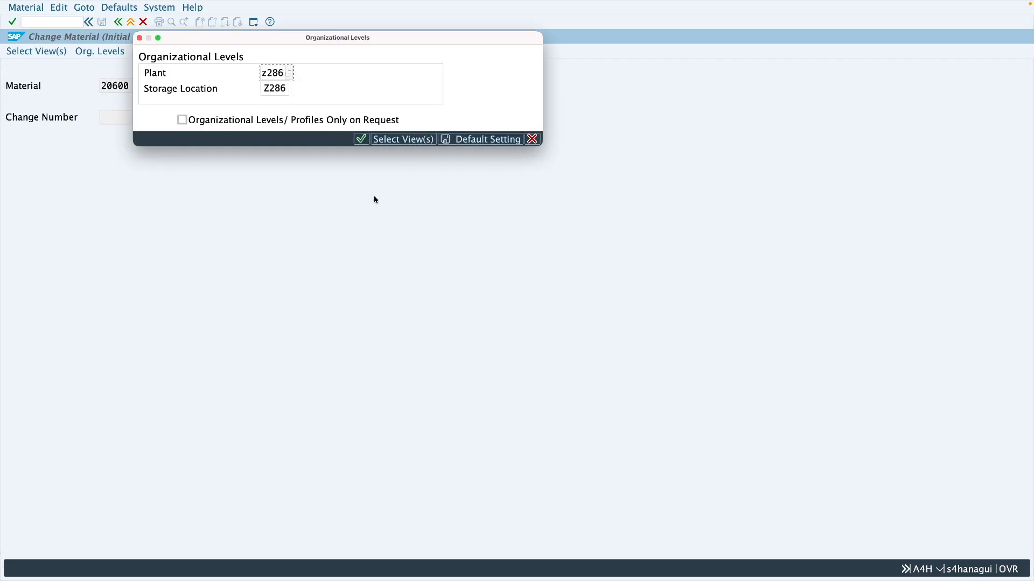
pyautogui.click(270, 87)
pyautogui.press('Return')
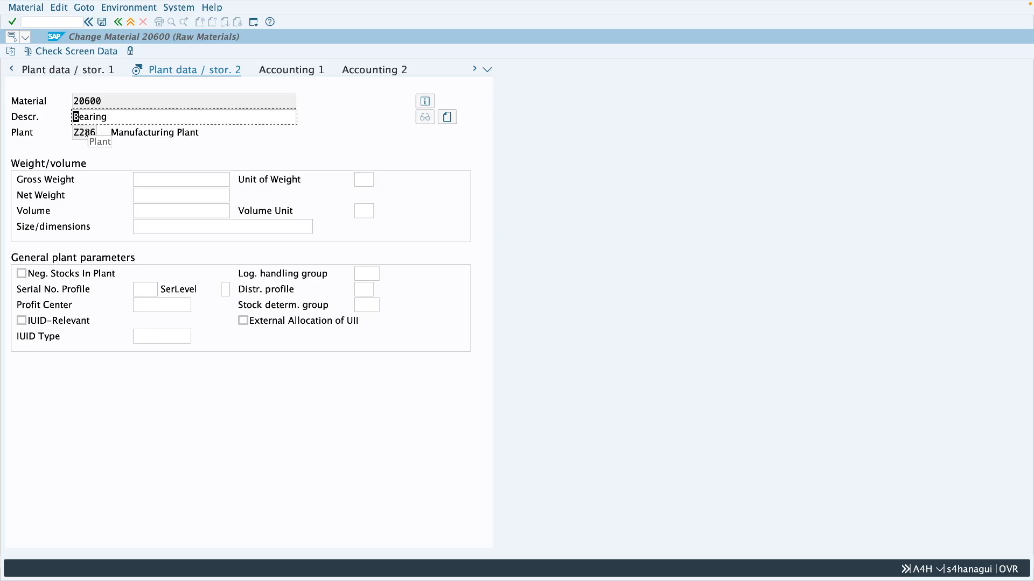
# Enable Neg. Stocks In Plant for the Bearing material in plant Z286 and save without a profit center
pyautogui.moveTo(81, 132); pyautogui.dragTo(97, 133)
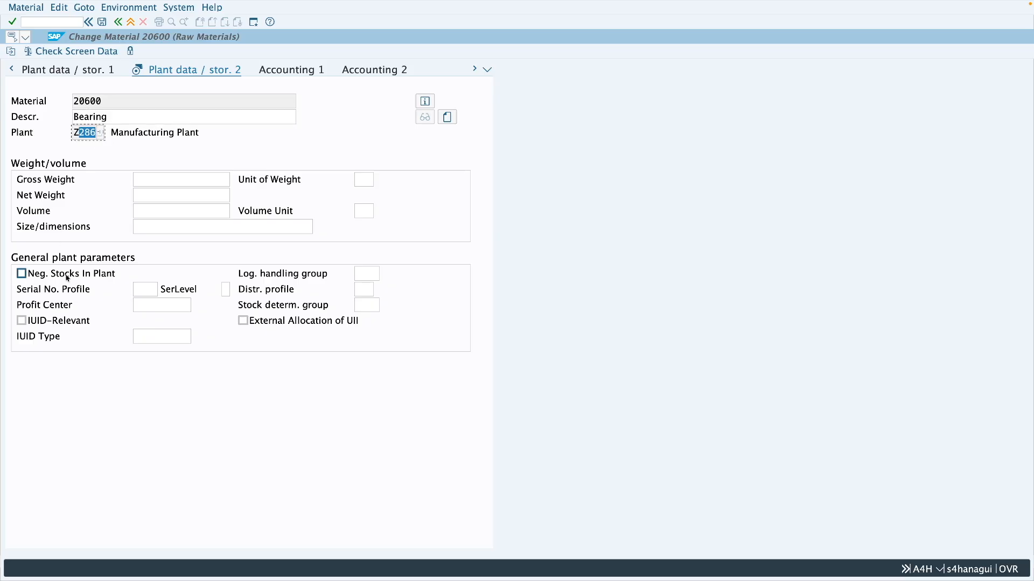
pyautogui.click(48, 277)
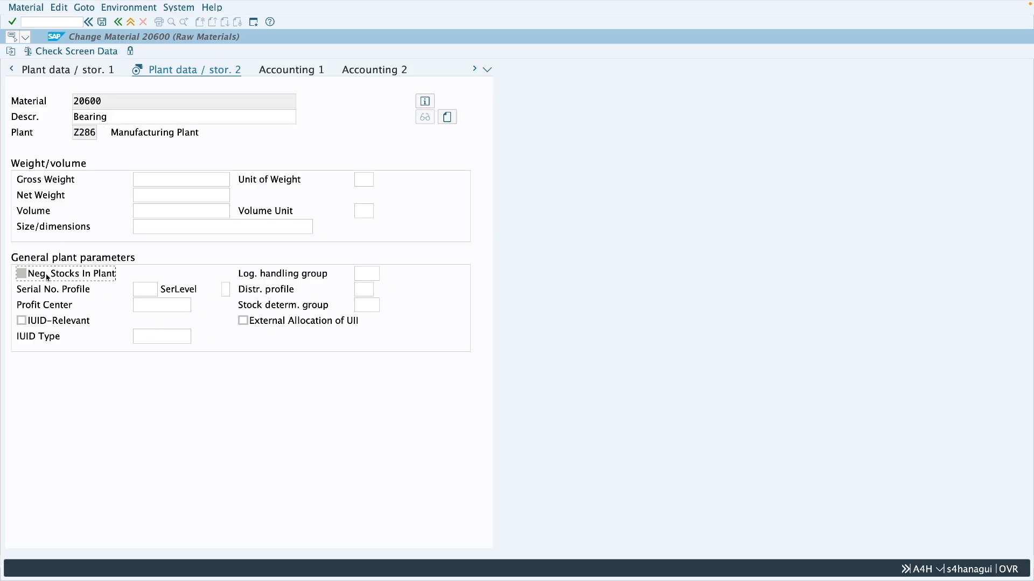
pyautogui.click(102, 23)
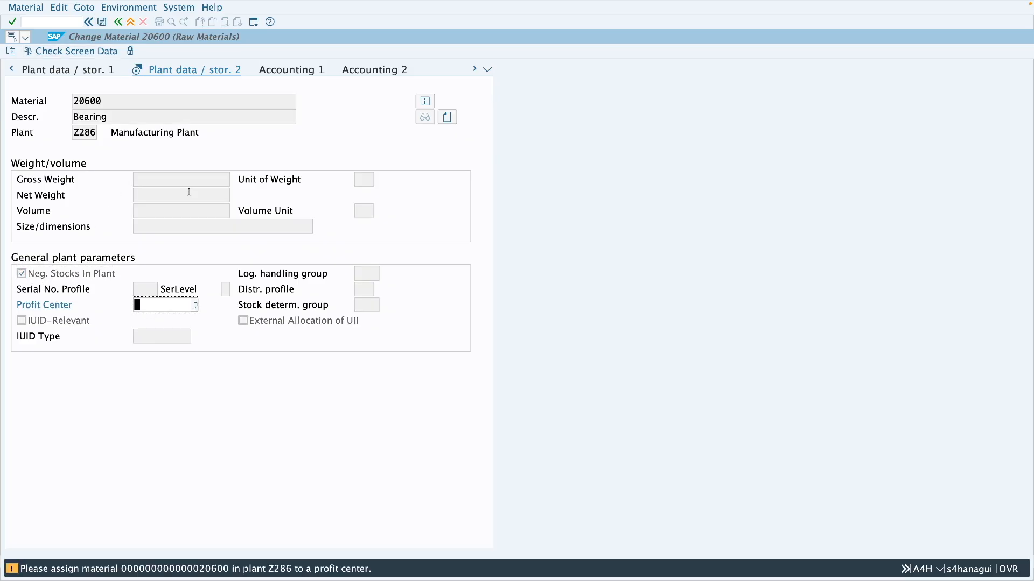
pyautogui.press('Return')
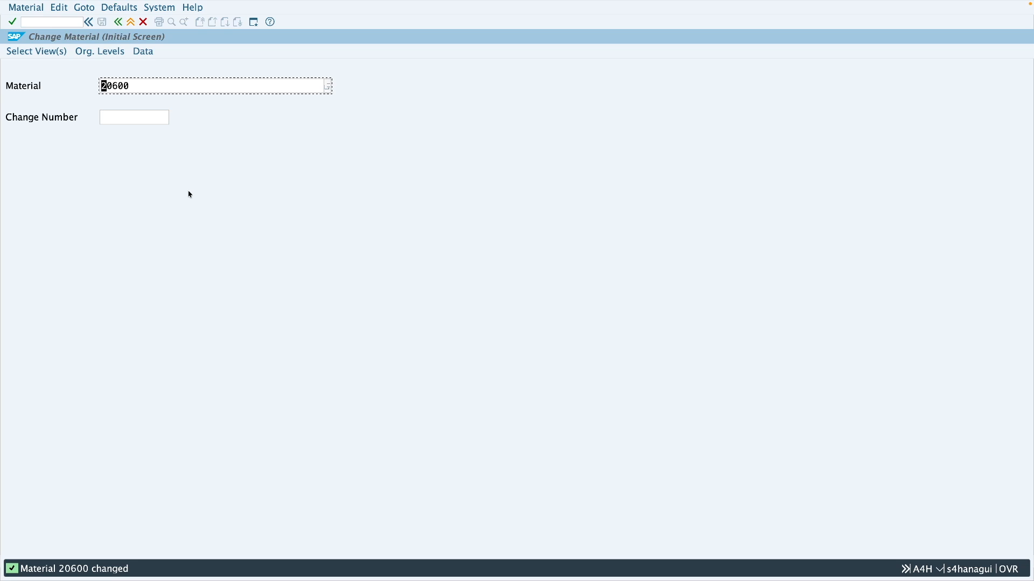
# Switch to the goods issue session, exit its document without saving and start transaction MIGO again
pyautogui.hotkey('ctrl', 'Left')
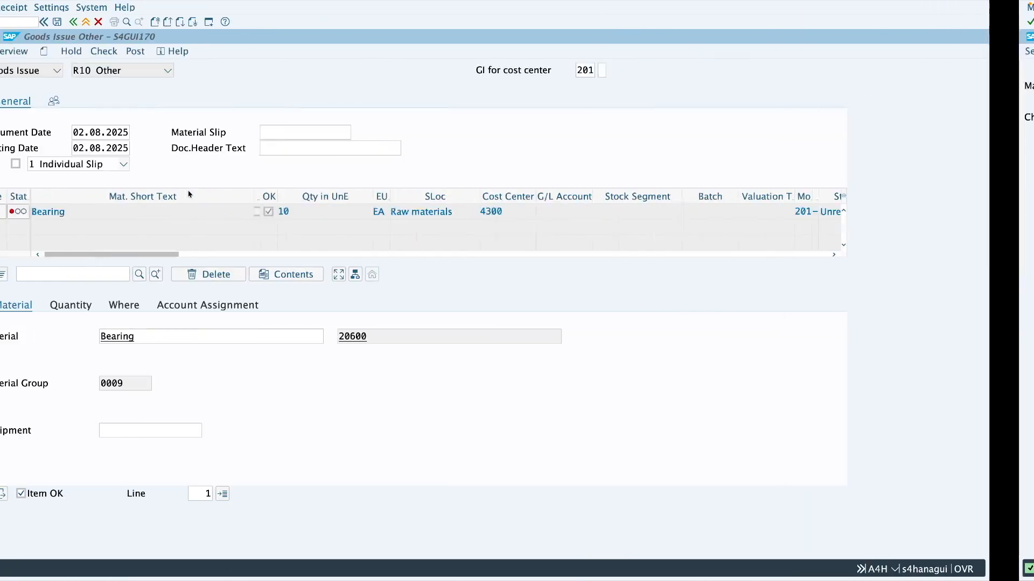
pyautogui.click(131, 22)
pyautogui.click(276, 167)
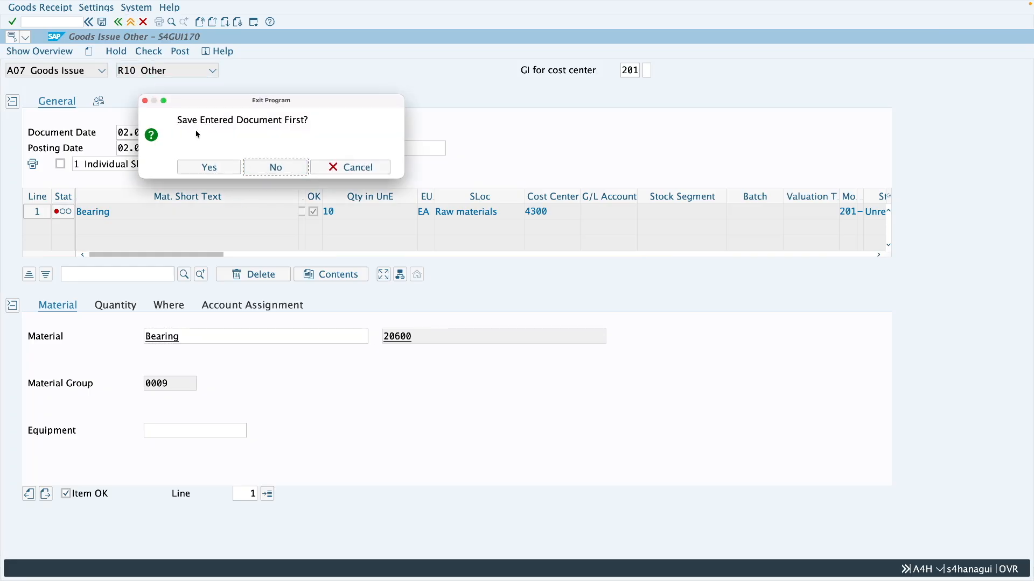
pyautogui.write('migo')
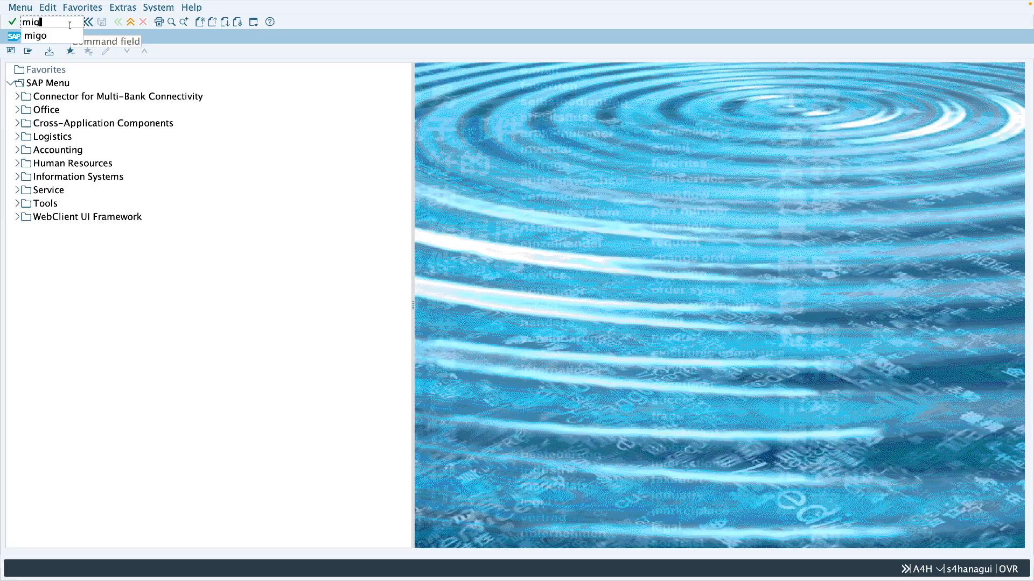
pyautogui.press('Return')
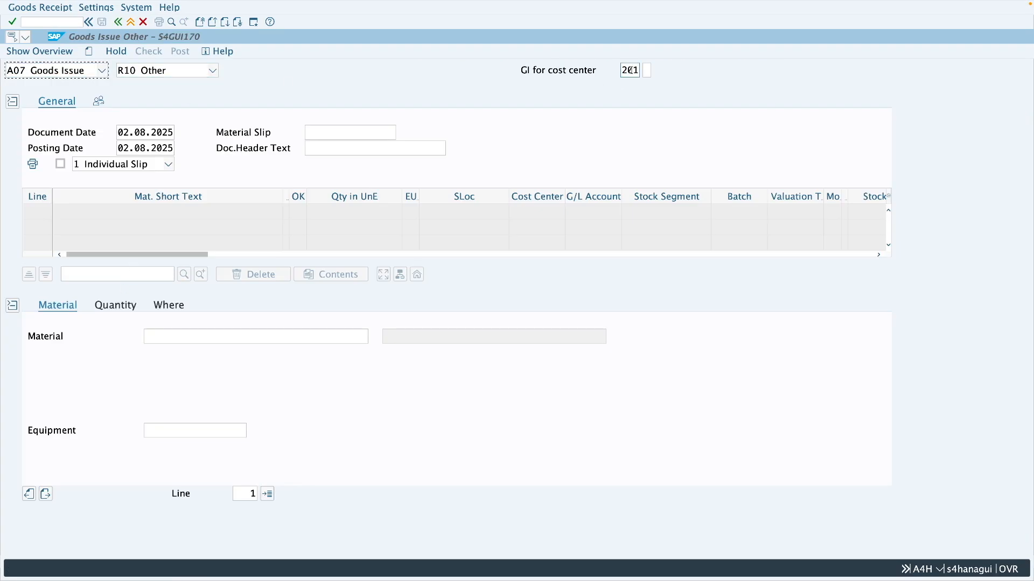
# Add material 20600 to the goods issue with a quantity of 10
pyautogui.click(244, 333)
pyautogui.write('20600')
pyautogui.press('Return')
pyautogui.click(124, 306)
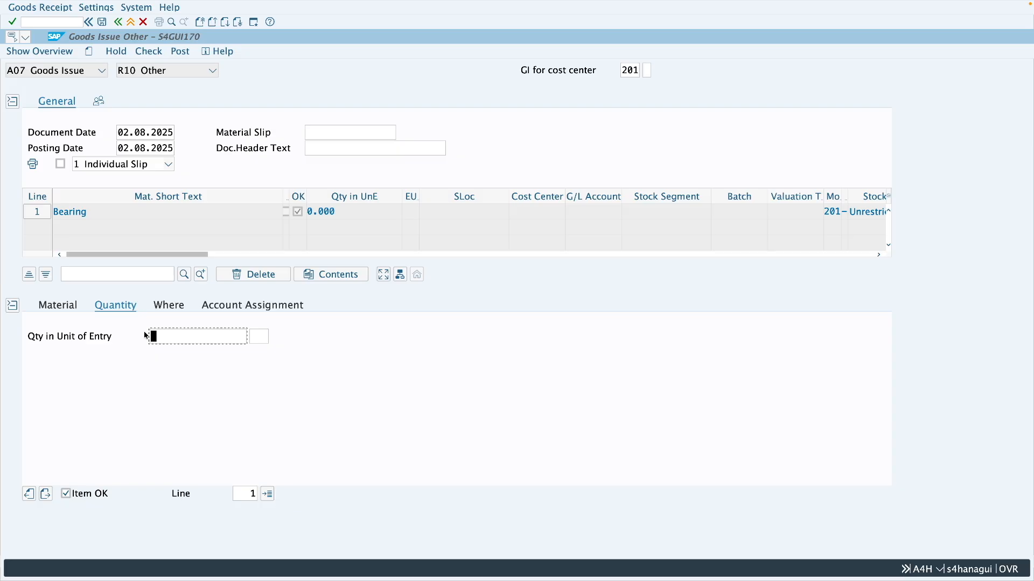
pyautogui.write('10')
pyautogui.press('Return')
# Set the item's plant to Z286 and its storage location to 0001
pyautogui.click(168, 305)
pyautogui.click(160, 367)
pyautogui.write('z286')
pyautogui.click(162, 382)
pyautogui.write('000')
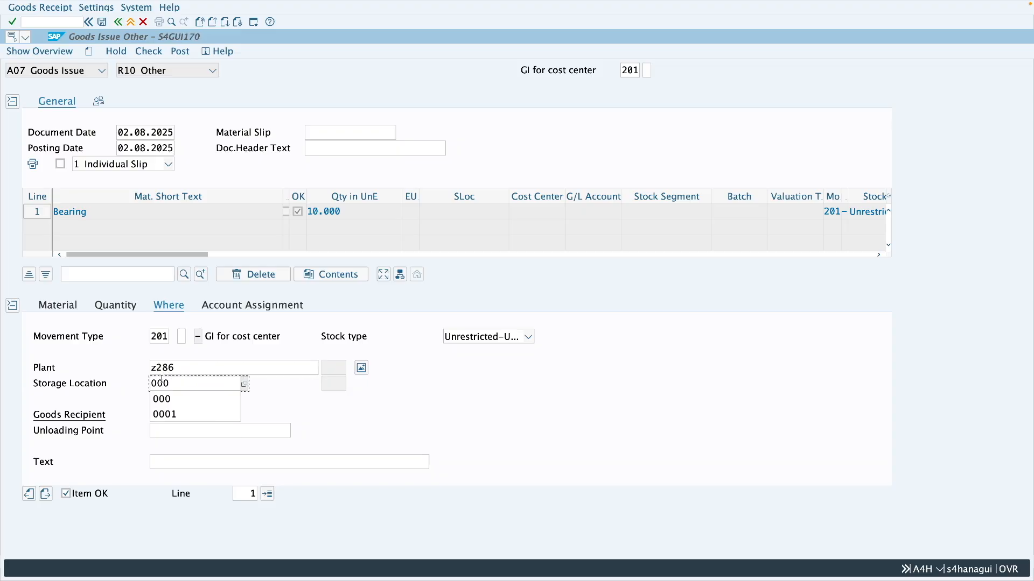
pyautogui.write('1')
pyautogui.press('Return')
# Assign the goods issue item to cost center 4300
pyautogui.click(260, 307)
pyautogui.click(137, 368)
pyautogui.write('4300')
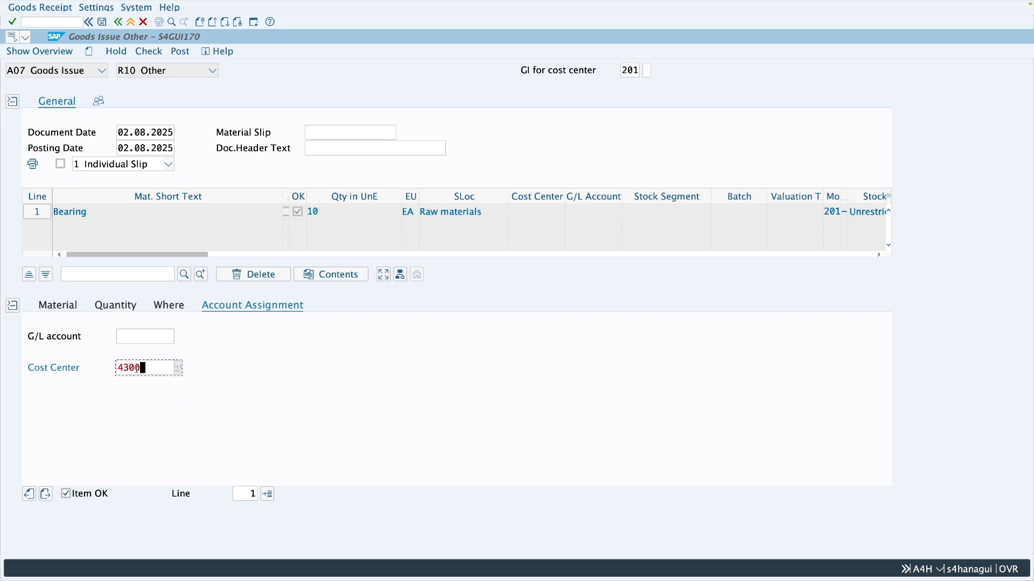
# Check the goods issue document, review the log message for the item, and post the document
pyautogui.press('Return')
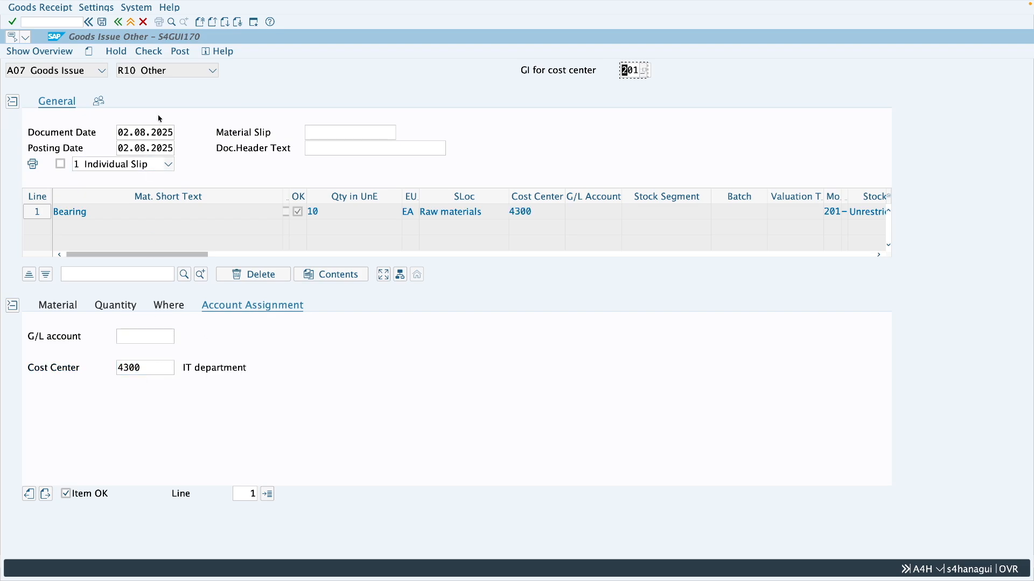
pyautogui.click(149, 51)
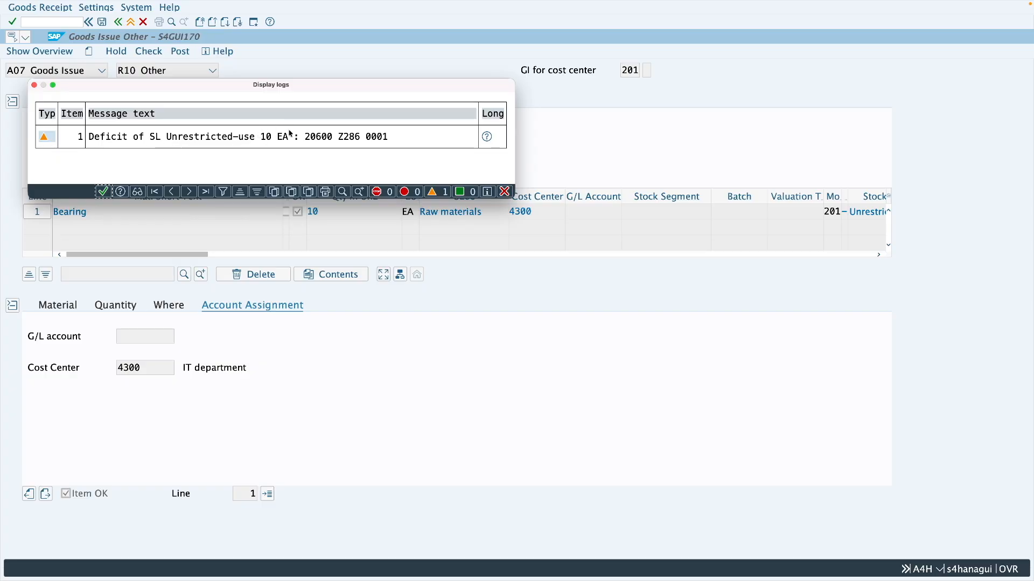
pyautogui.click(346, 138)
pyautogui.moveTo(340, 136); pyautogui.dragTo(399, 137)
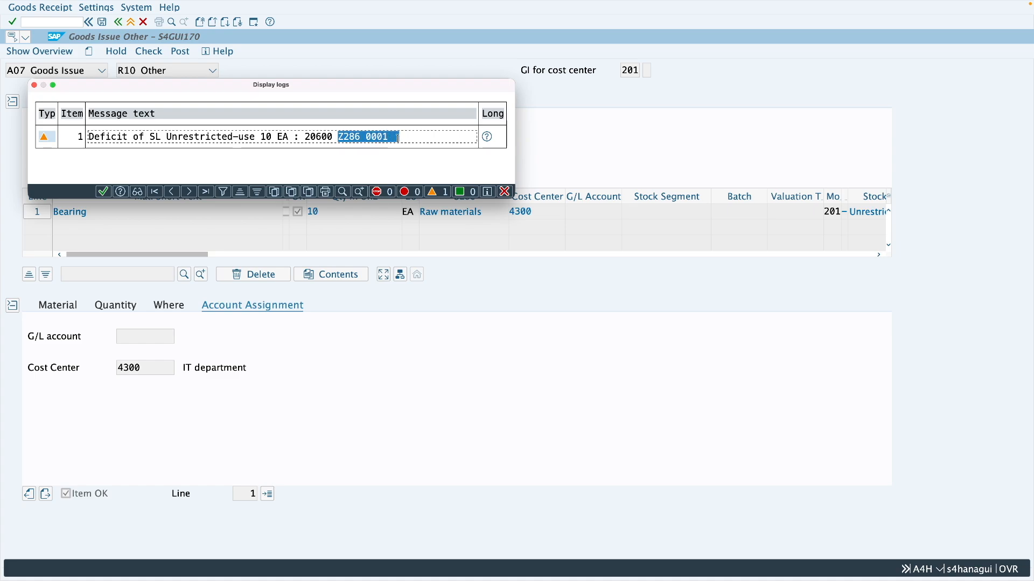
pyautogui.moveTo(305, 137); pyautogui.dragTo(359, 138)
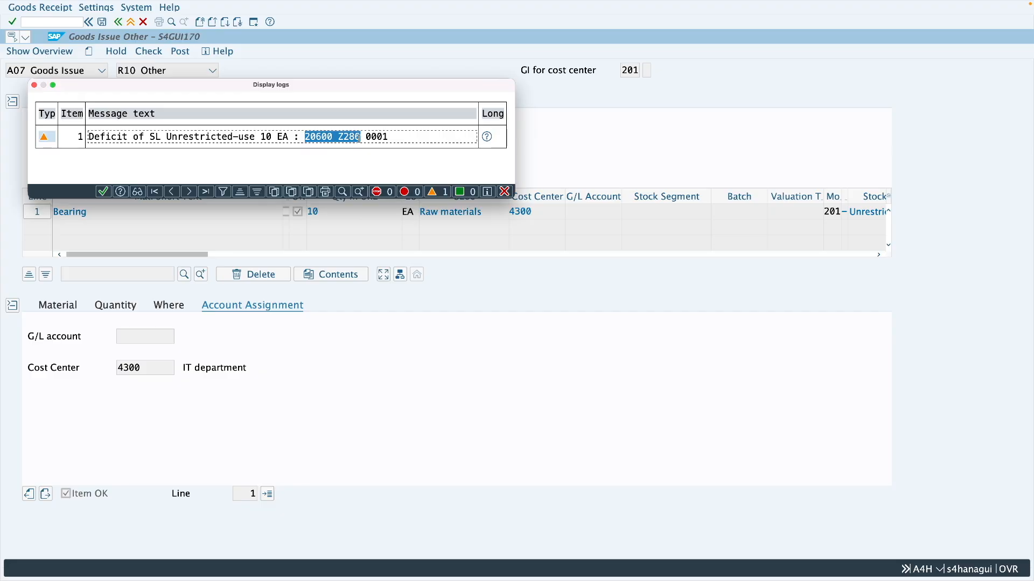
pyautogui.click(103, 193)
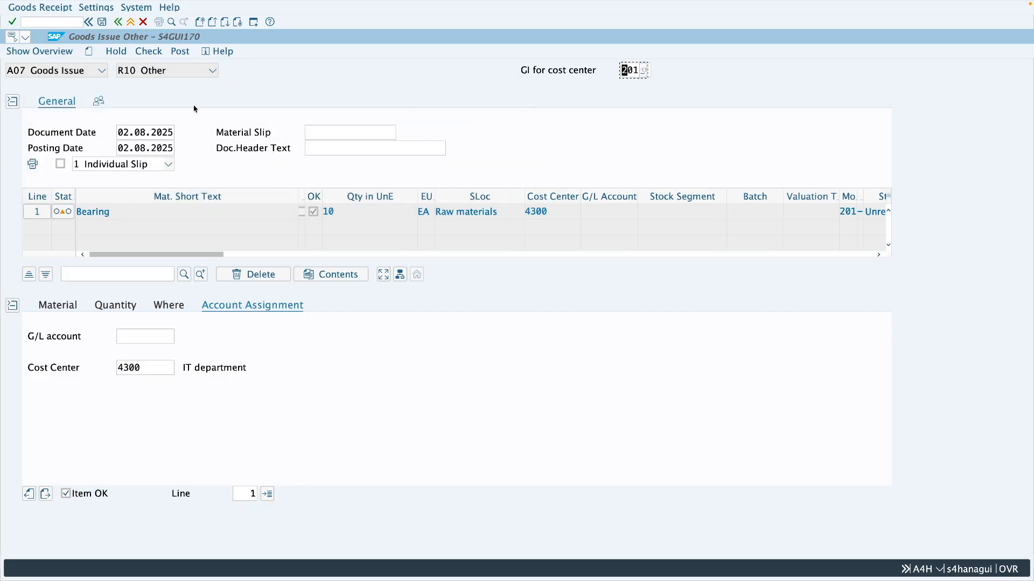
pyautogui.click(182, 54)
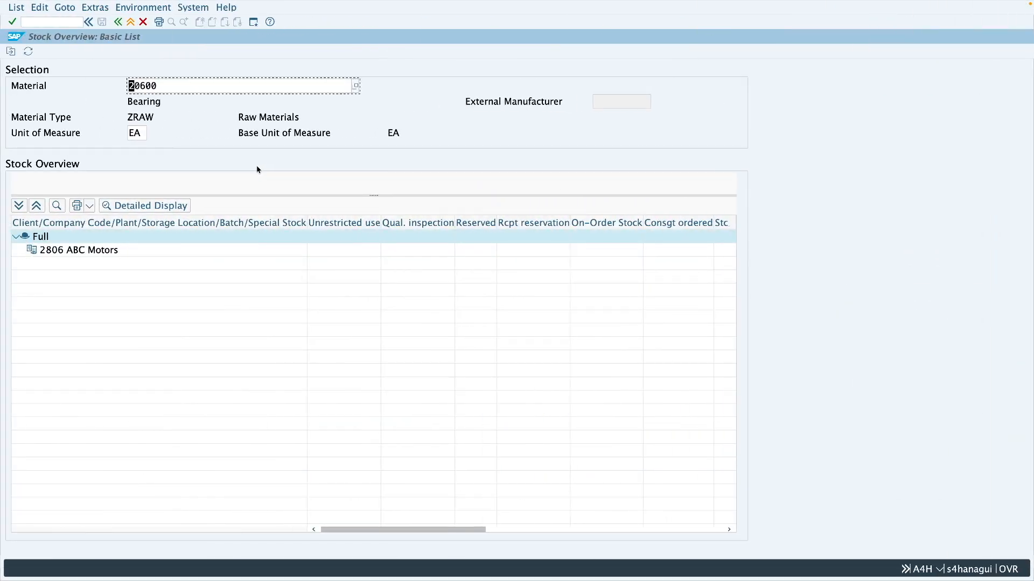
# Refresh the stock overview of material 20600 and examine the unrestricted-use stock in storage location 0001
pyautogui.click(28, 51)
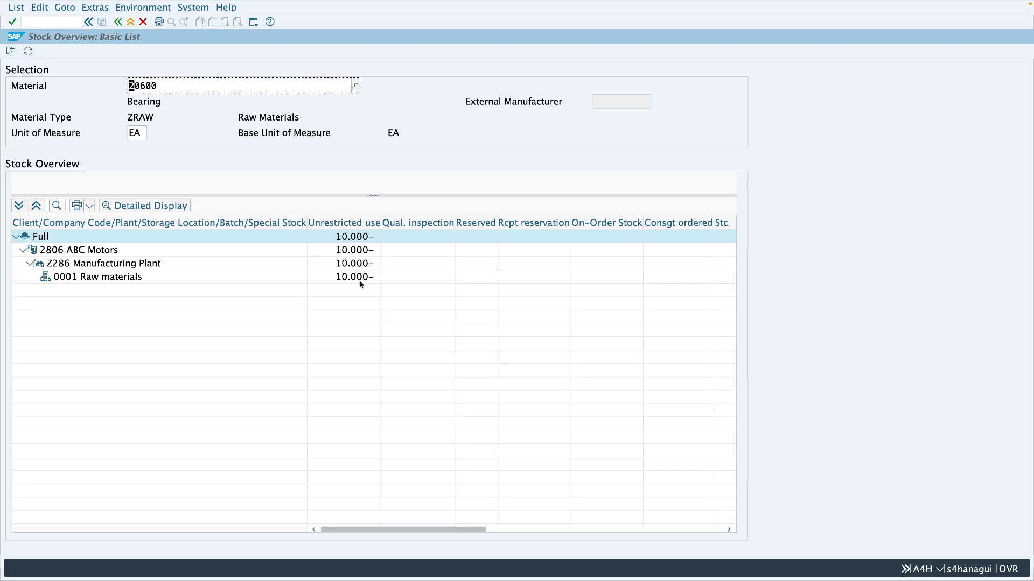
pyautogui.click(353, 279)
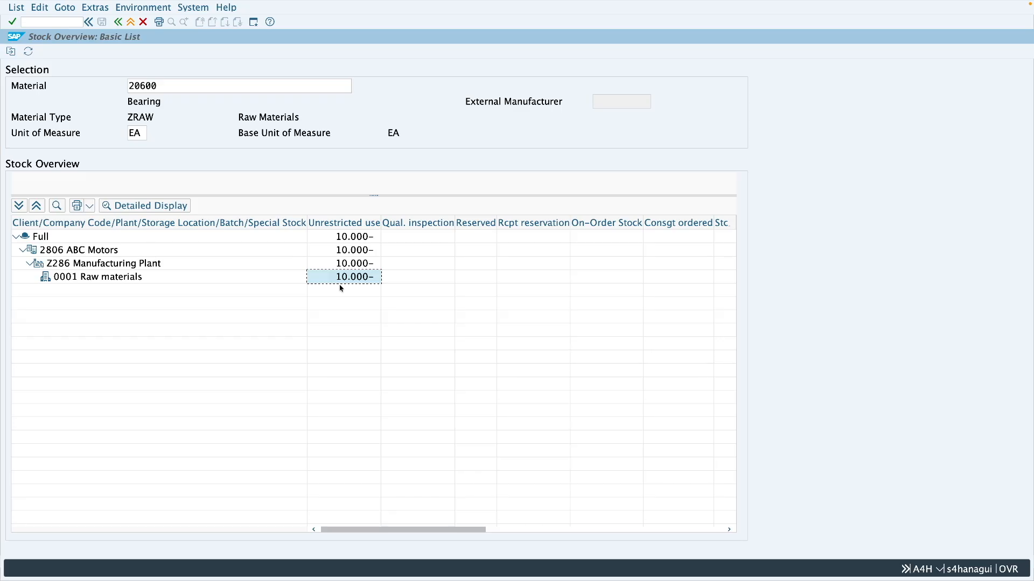
# Open a new session and list the warehouse stock of material 20600 in plant Z286 with transaction MB52
pyautogui.click(254, 23)
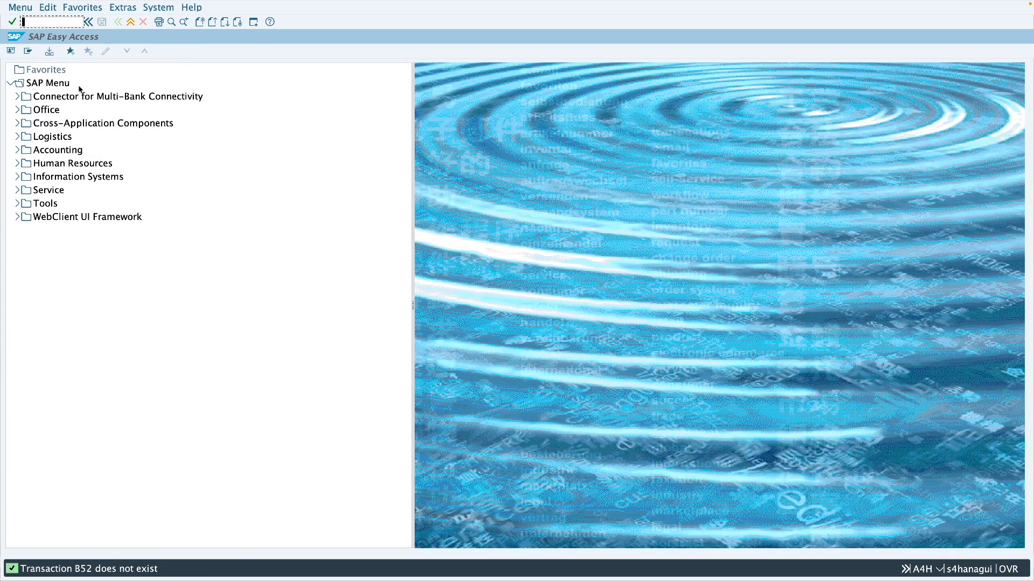
pyautogui.write('mb52')
pyautogui.click(79, 89)
pyautogui.press('Return')
pyautogui.click(12, 52)
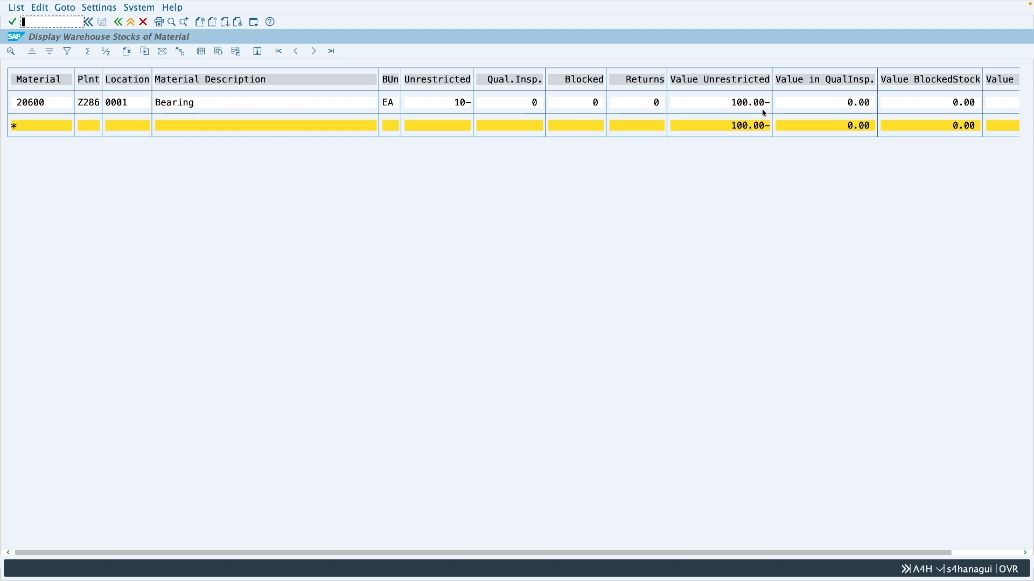
pyautogui.hscroll(1, 752, 113)
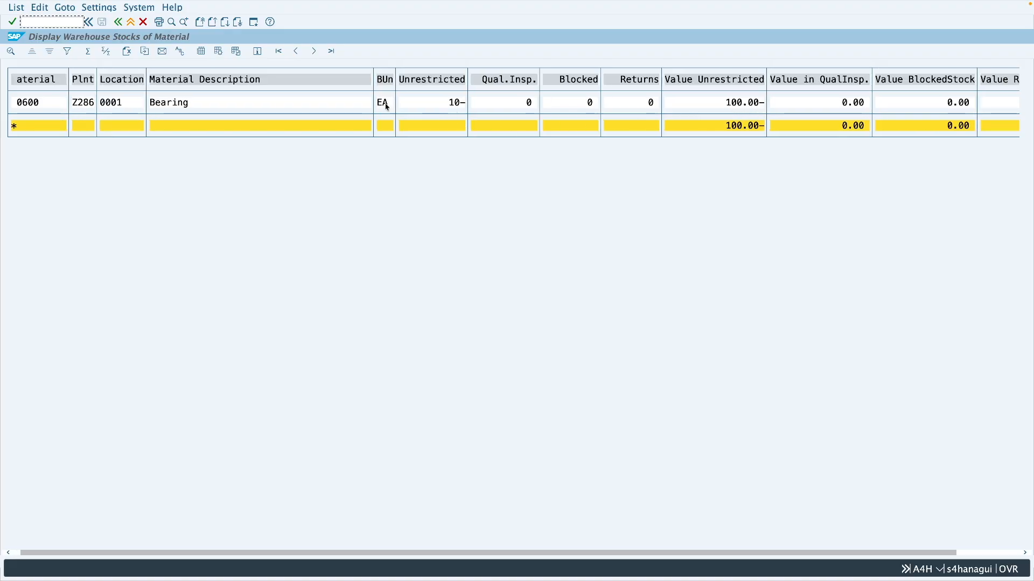
# List only the negative stocks of plant Z286 without a material restriction, and leave the report
pyautogui.click(118, 21)
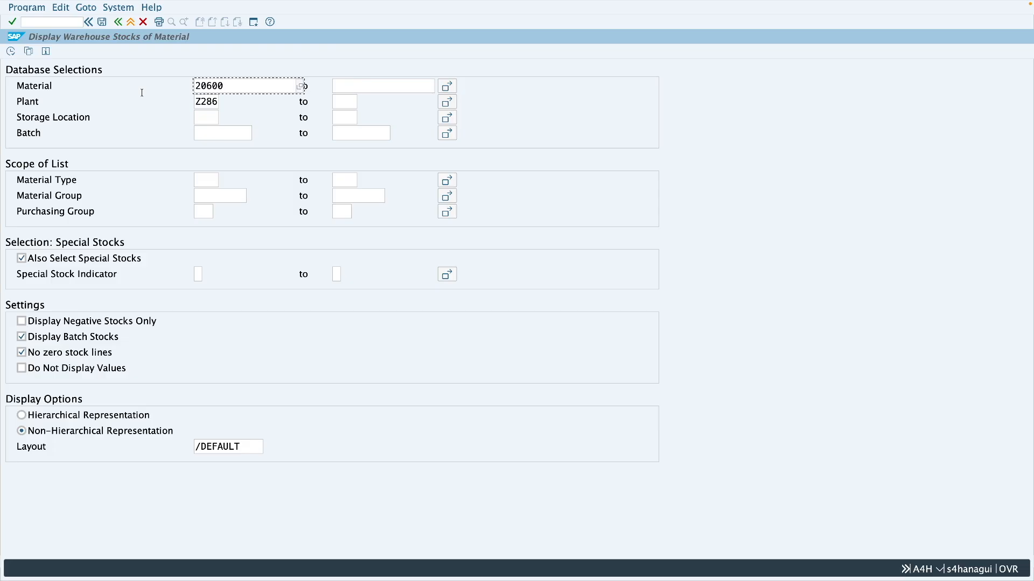
pyautogui.click(56, 323)
pyautogui.moveTo(229, 86); pyautogui.dragTo(194, 85)
pyautogui.press('BackSpace')
pyautogui.click(10, 51)
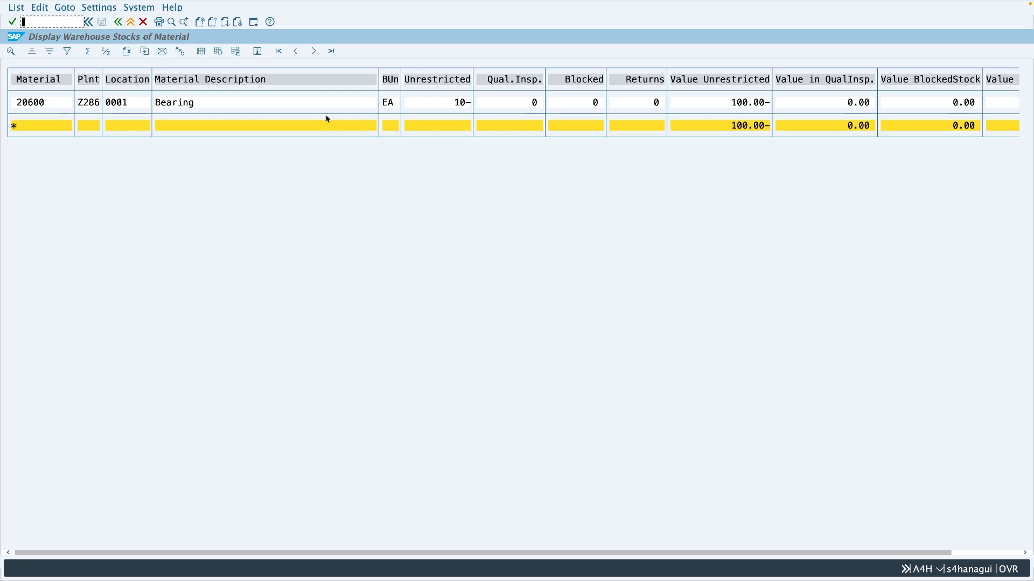
pyautogui.click(131, 22)
pyautogui.click(130, 22)
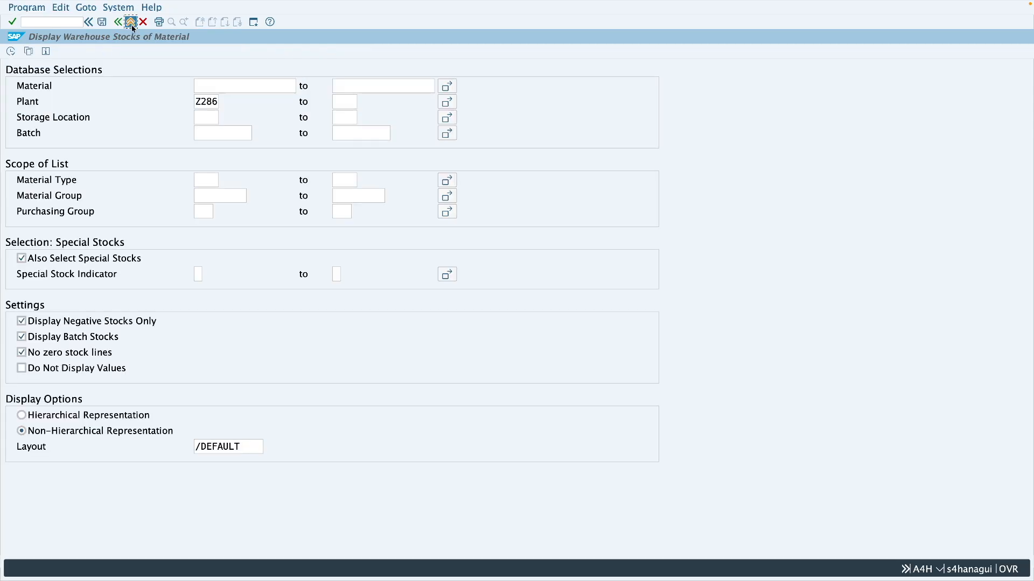
# Start a standard purchase order in transaction ME21N for supplier 508 with material 20600
pyautogui.write('me21n')
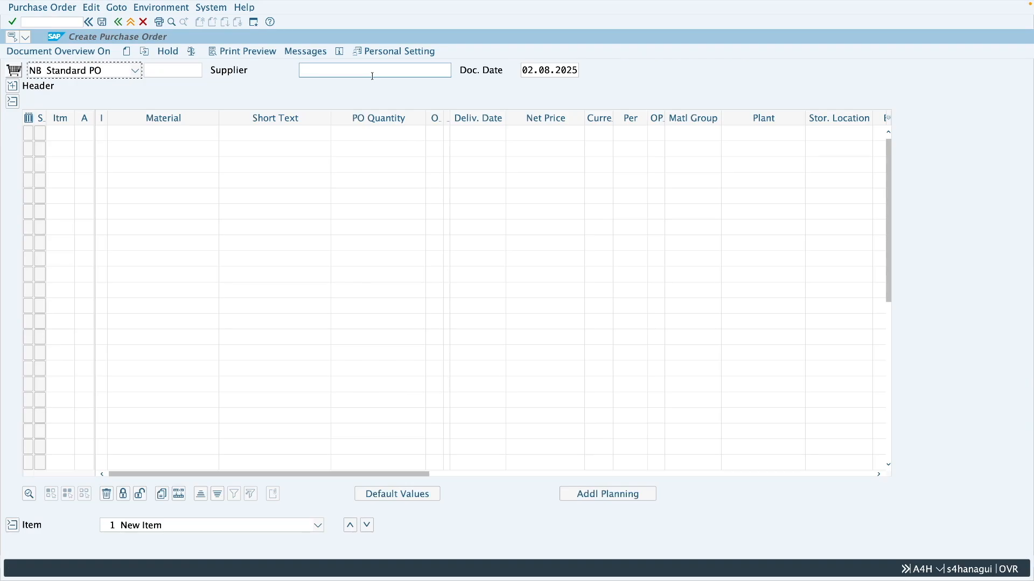
pyautogui.click(369, 75)
pyautogui.write('508')
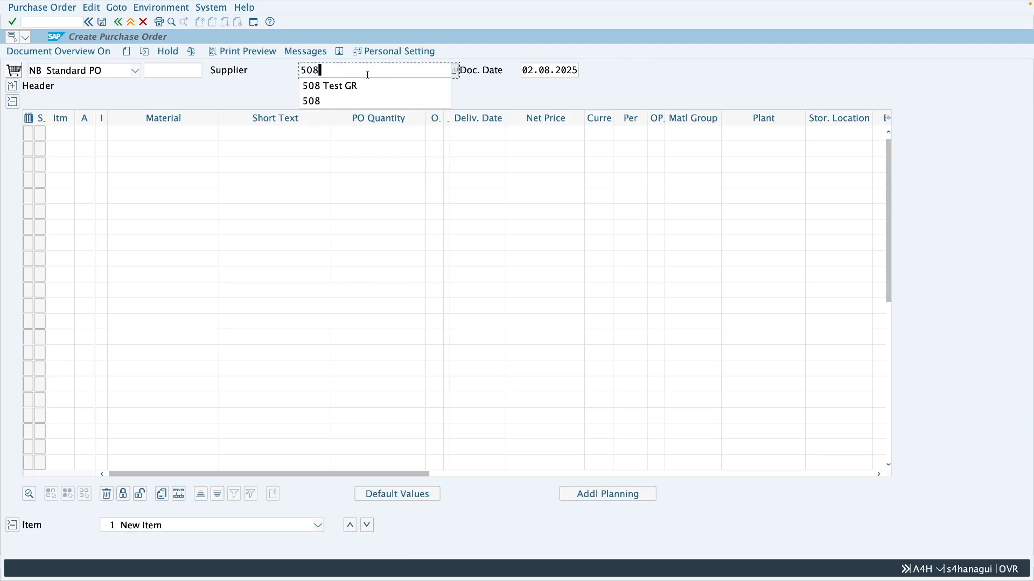
pyautogui.click(171, 135)
pyautogui.write('2')
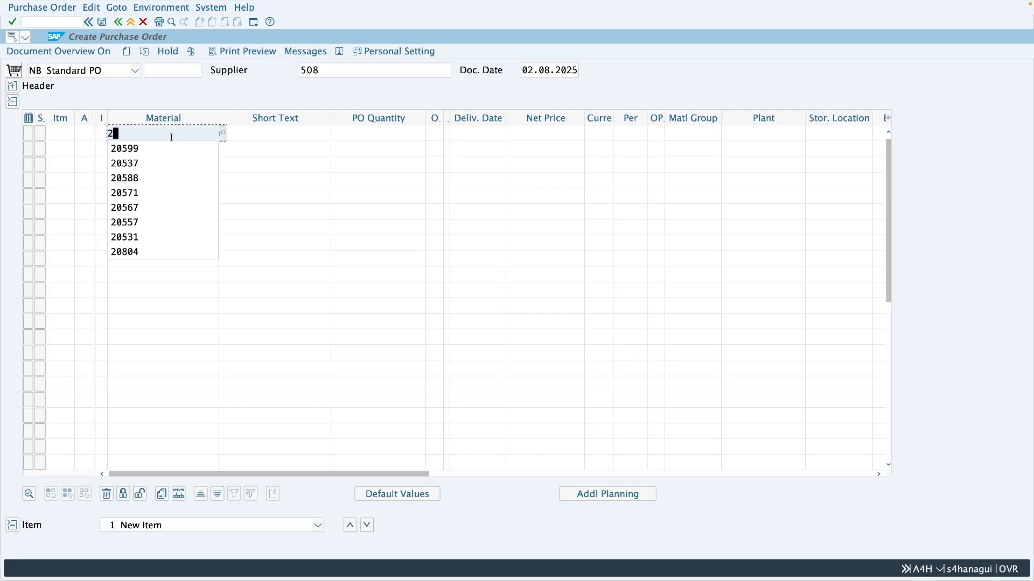
pyautogui.write('0600')
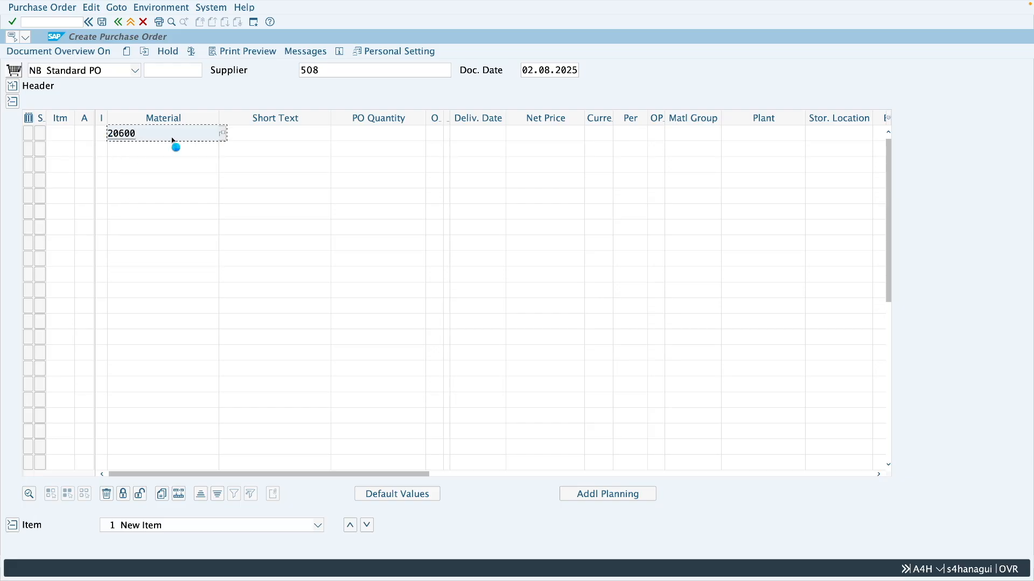
pyautogui.press('Return')
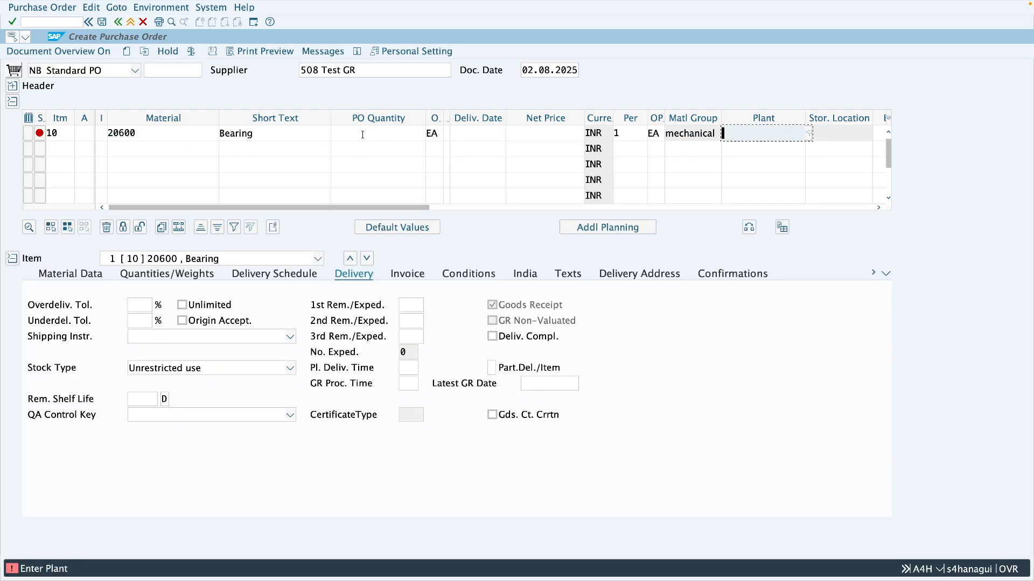
# Set the order item's quantity to 100, net price to 15 and plant to Z286, and save the purchase order
pyautogui.click(364, 134)
pyautogui.write('100')
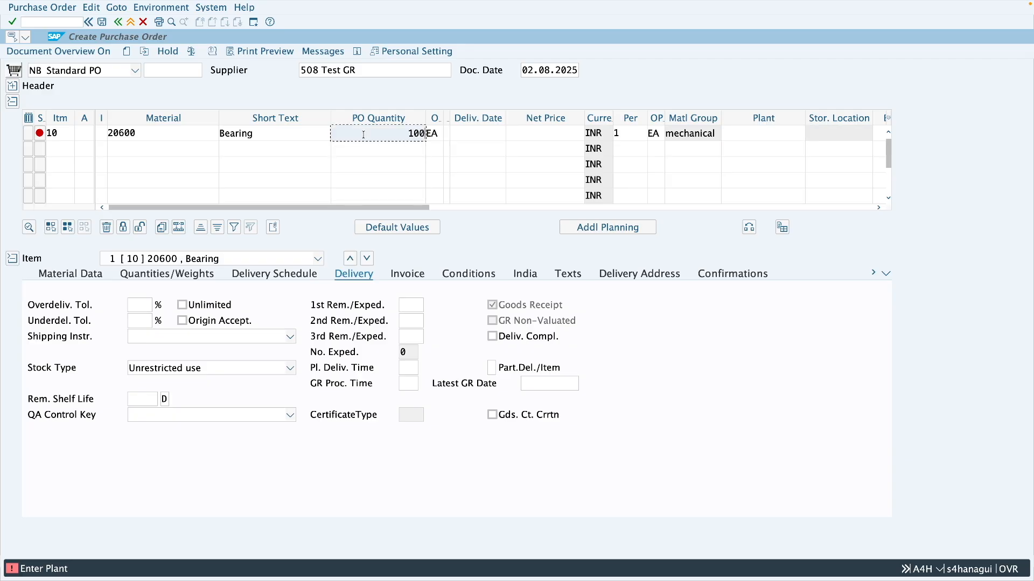
pyautogui.click(527, 136)
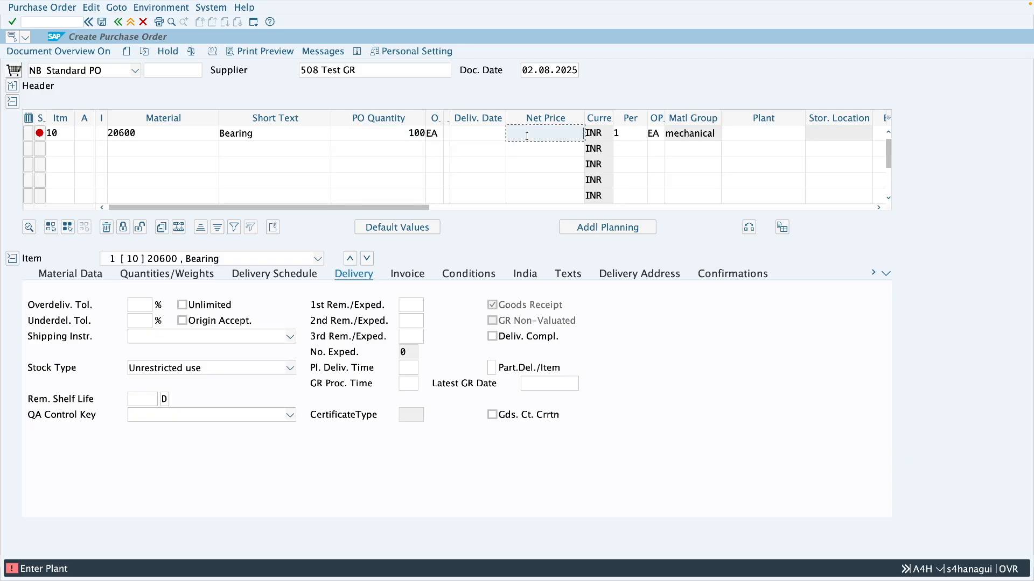
pyautogui.write('15')
pyautogui.press('Return')
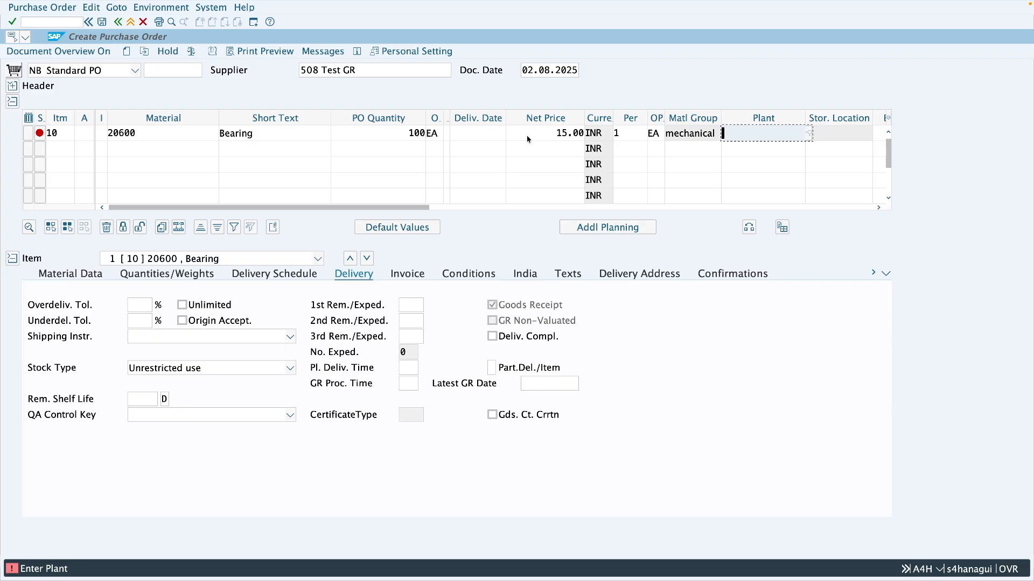
pyautogui.write('z286')
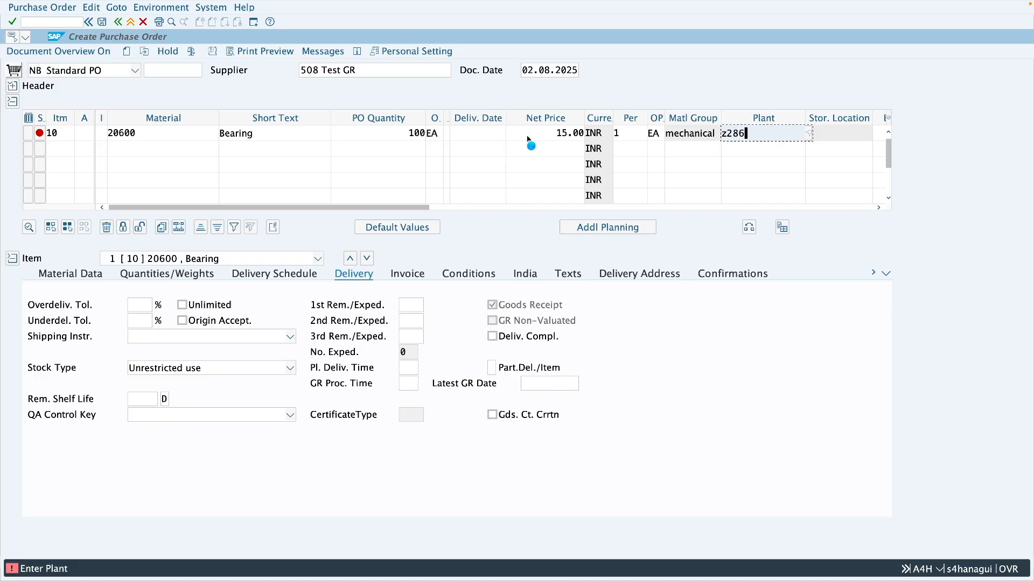
pyautogui.press('Return')
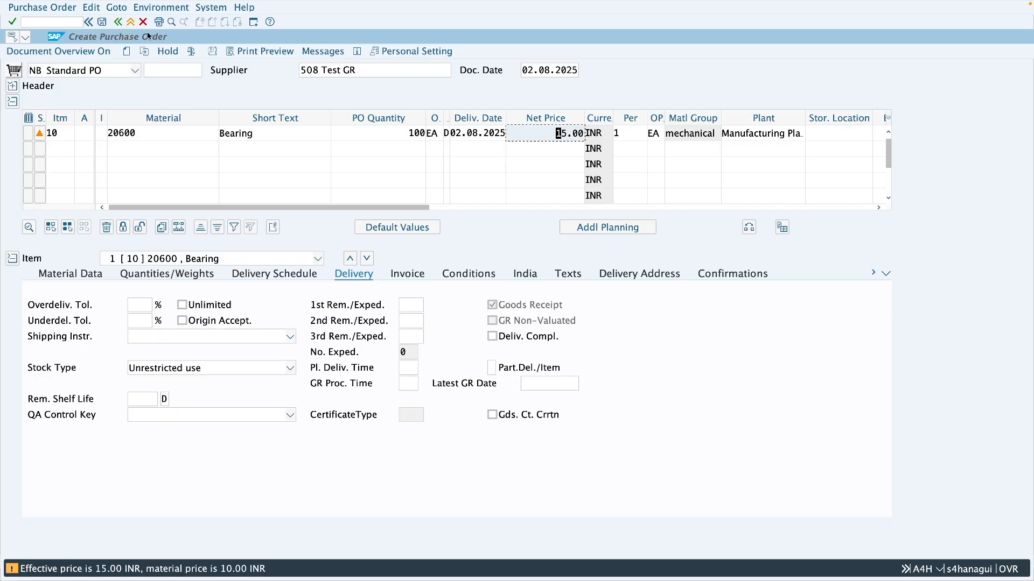
pyautogui.click(101, 21)
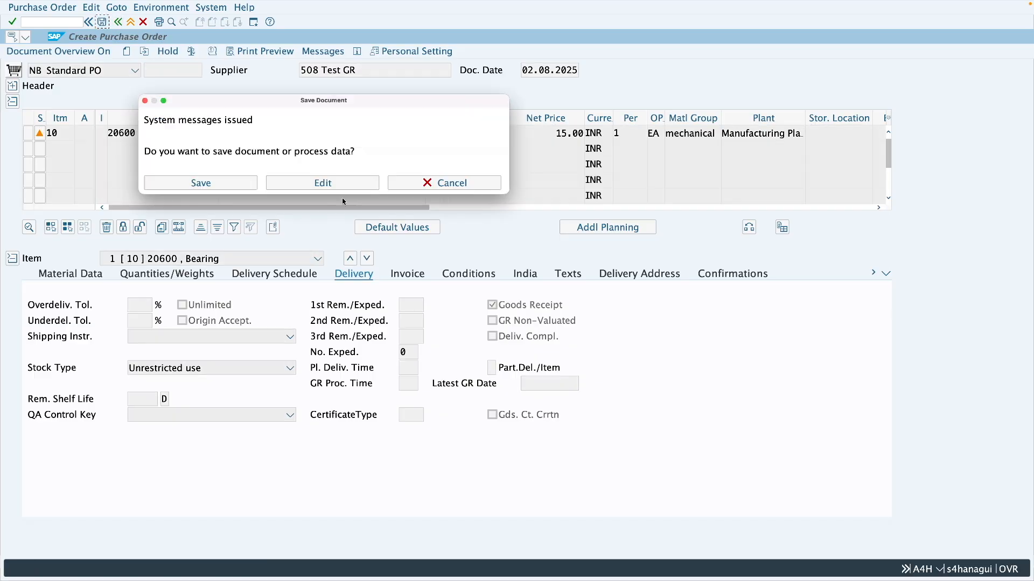
pyautogui.click(237, 184)
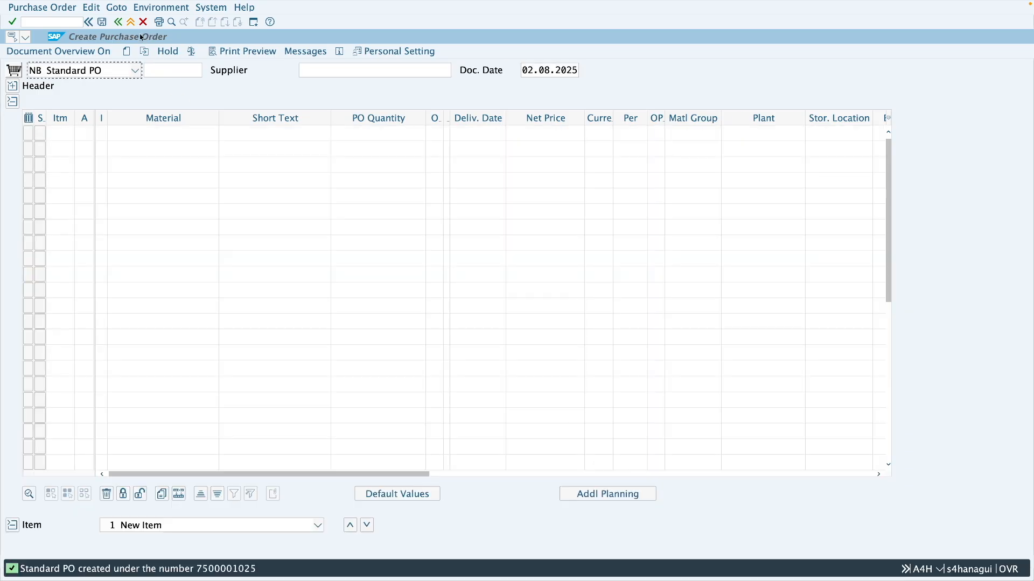
# Leave purchase order creation and display the saved order in transaction ME23N
pyautogui.click(131, 23)
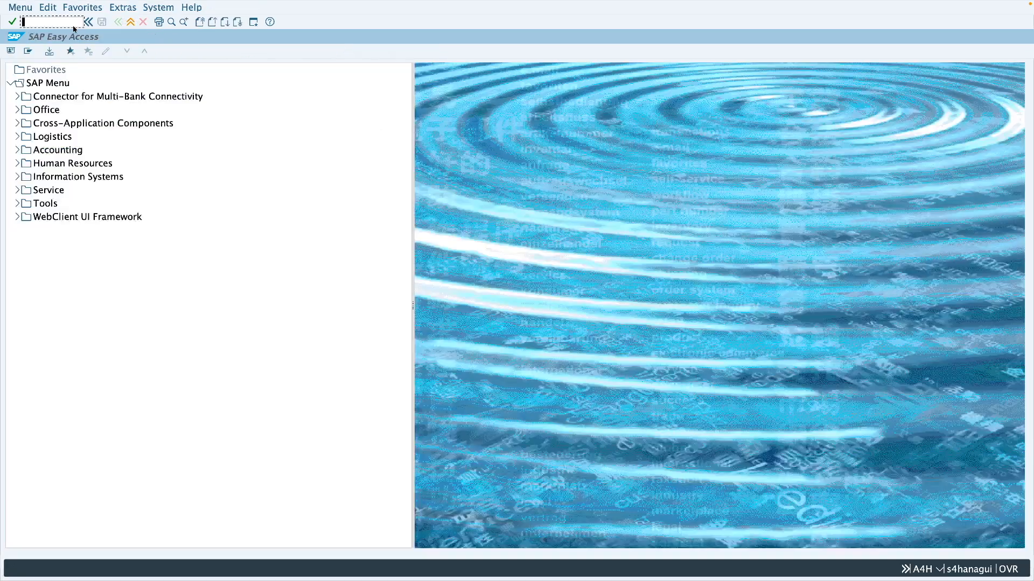
pyautogui.click(74, 24)
pyautogui.write('me23n')
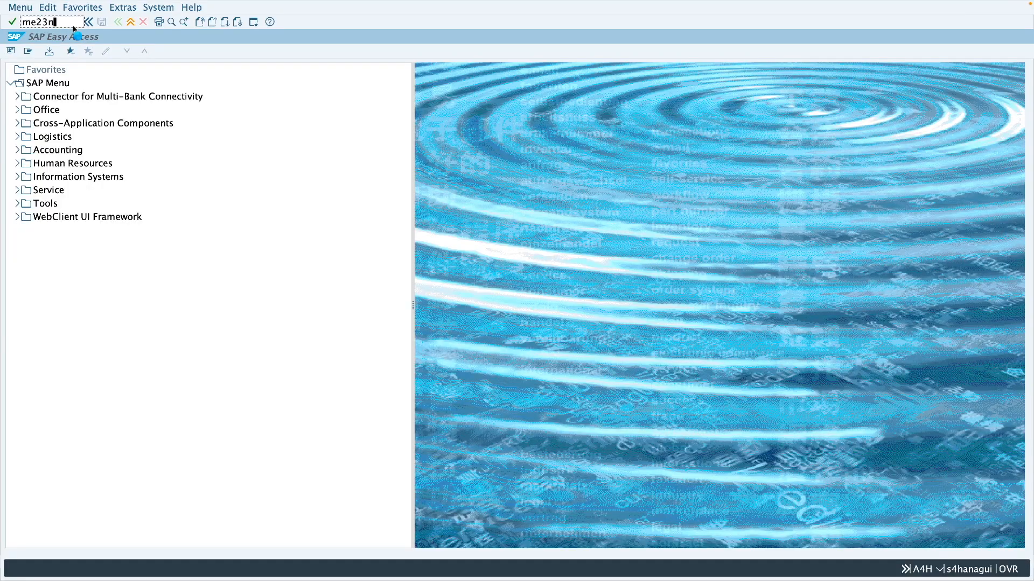
pyautogui.press('Return')
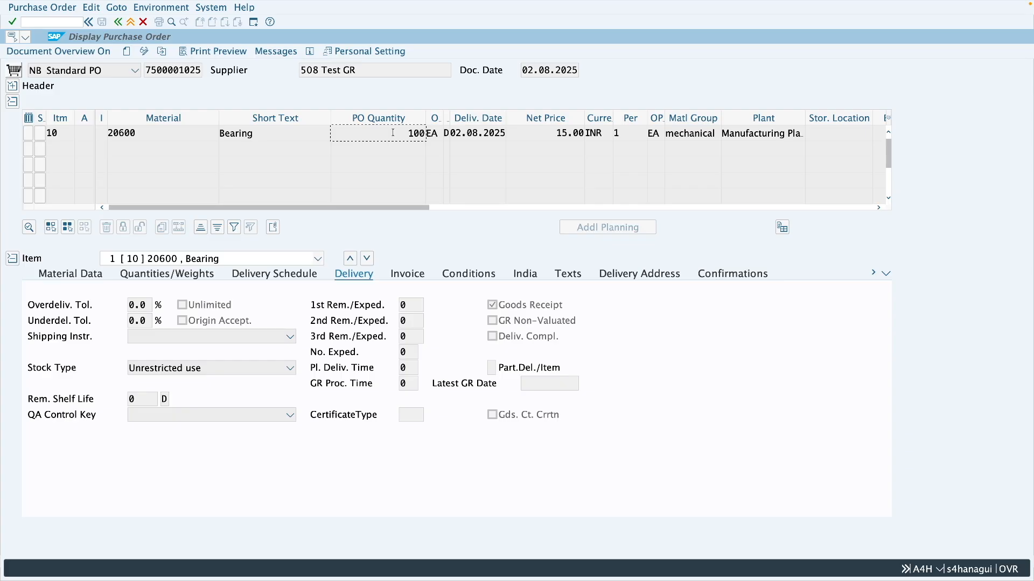
# Open a new session with transaction MIGO and load the new purchase order for a goods receipt
pyautogui.click(253, 22)
pyautogui.click(24, 22)
pyautogui.write('mi')
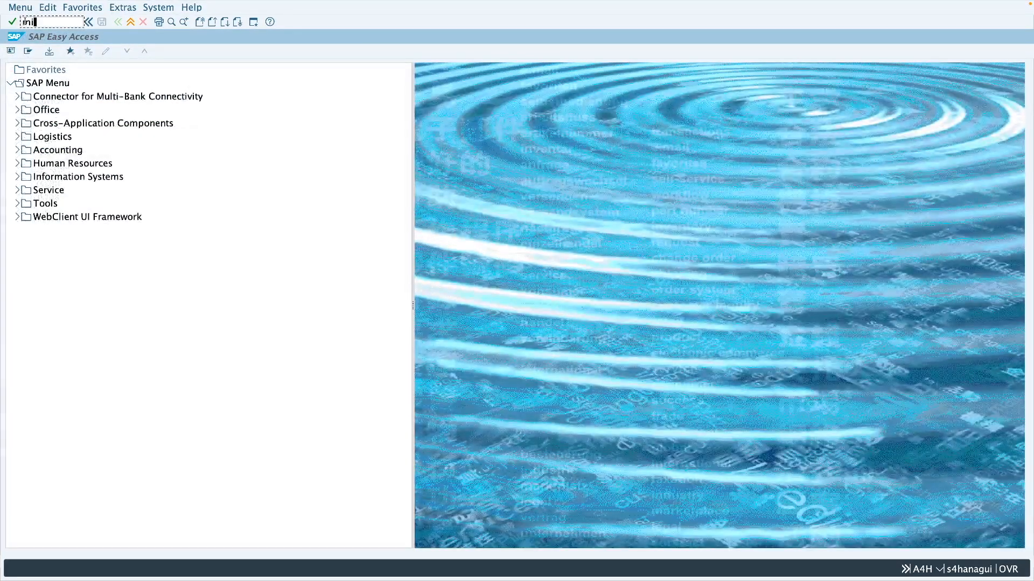
pyautogui.write('go')
pyautogui.press('Return')
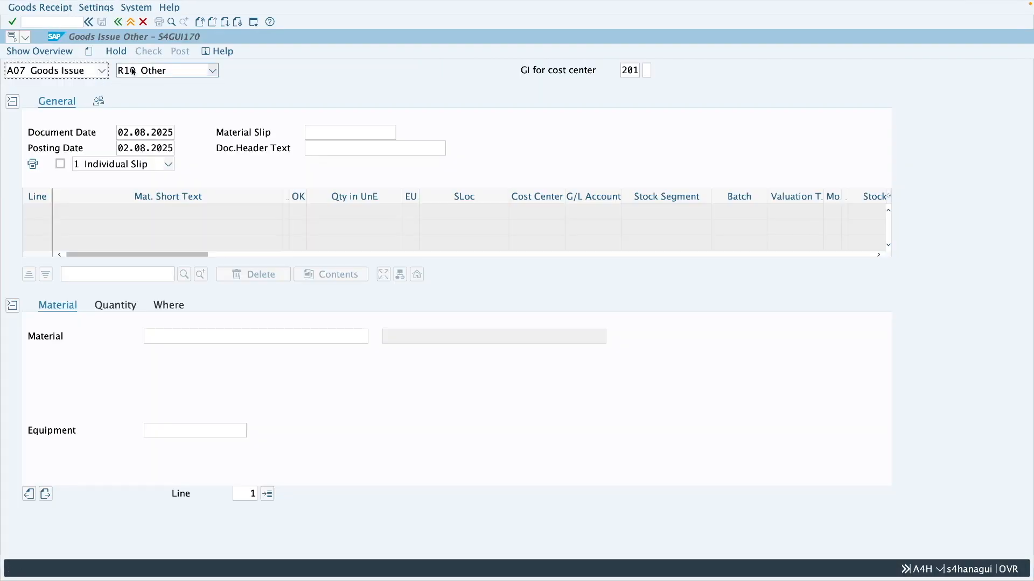
pyautogui.click(93, 71)
pyautogui.click(54, 86)
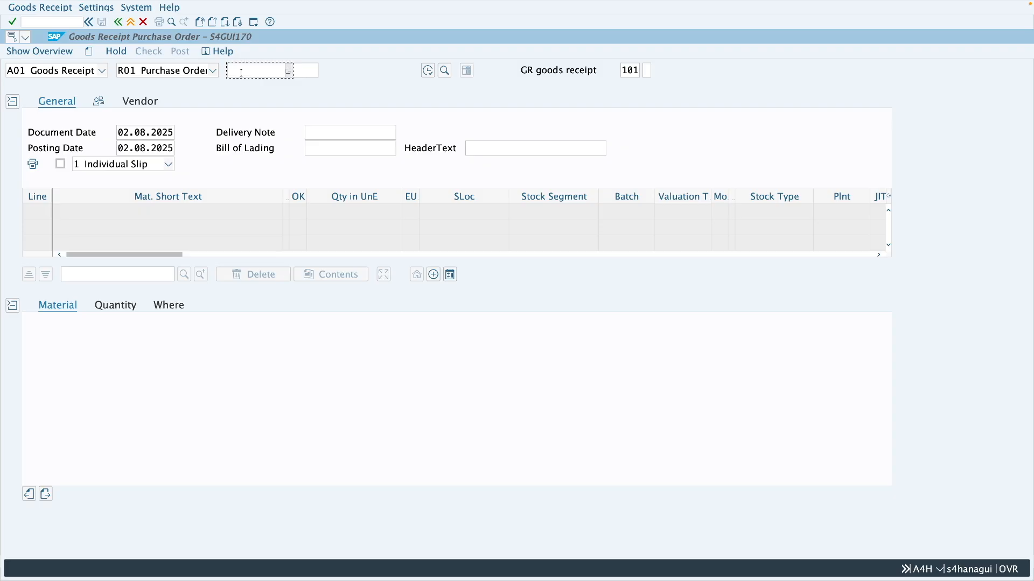
pyautogui.hotkey('ctrl', 'v')
pyautogui.press('Return')
# Mark the Bearing item as OK, set its storage location to 0001 and post the goods receipt
pyautogui.doubleClick(327, 216)
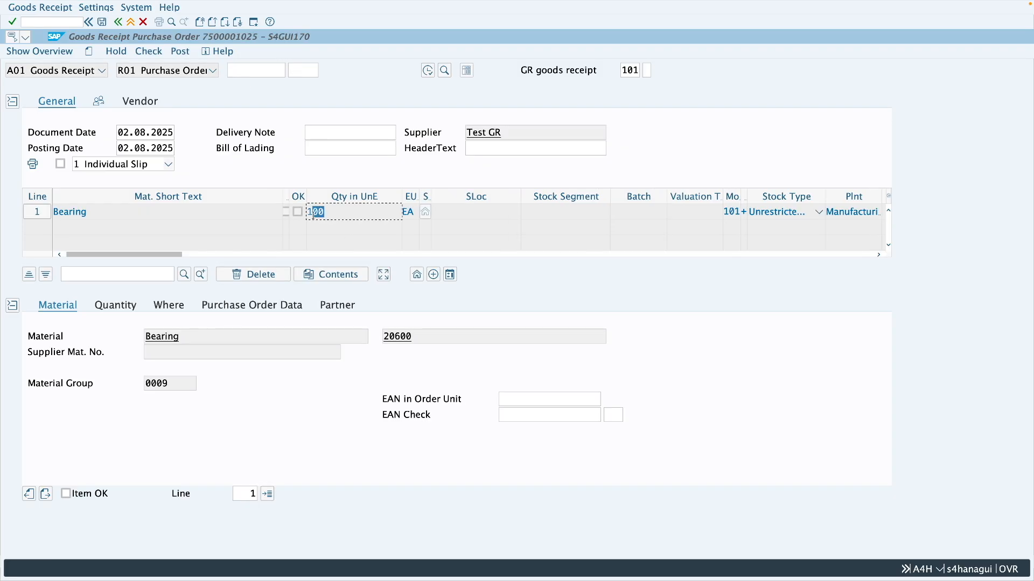
pyautogui.click(65, 494)
pyautogui.click(172, 304)
pyautogui.click(170, 383)
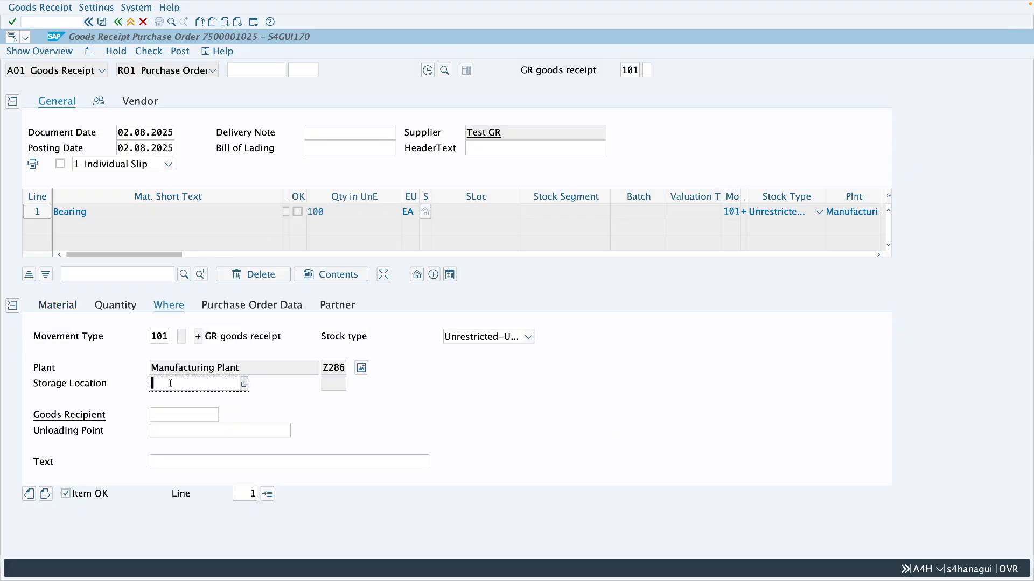
pyautogui.write('0001')
pyautogui.press('Return')
pyautogui.click(180, 51)
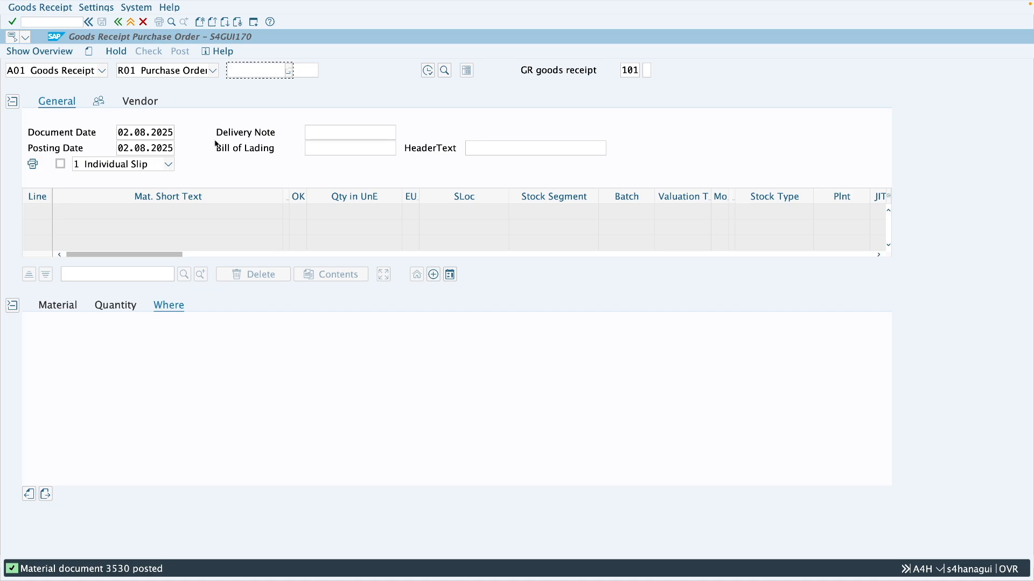
# Return to the Stock Overview session for material 20600 and refresh it to check the unrestricted stock in storage location 0001
pyautogui.hotkey('ctrl', 'Left')
pyautogui.hotkey('ctrl', 'Left')
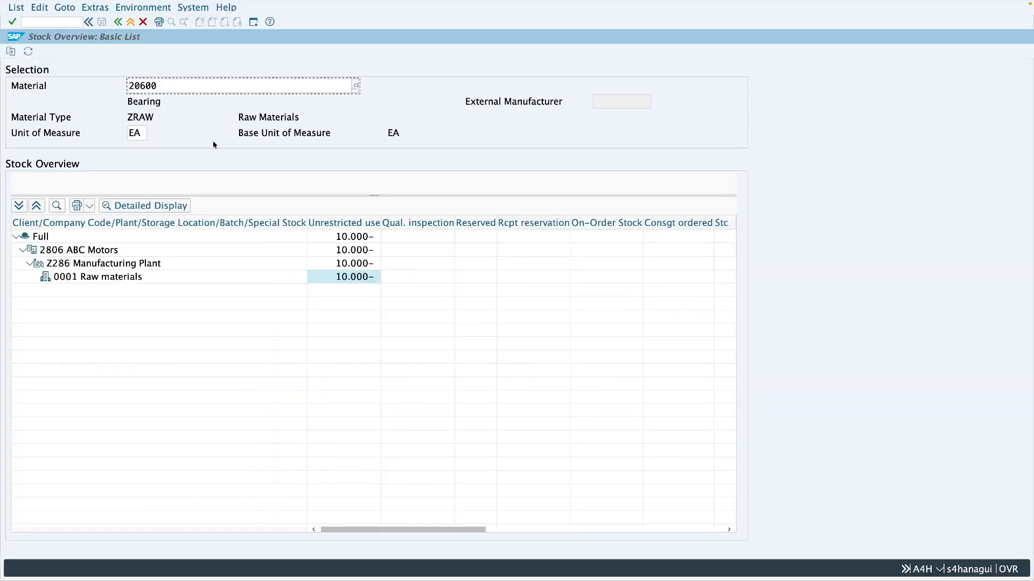
pyautogui.click(28, 51)
pyautogui.click(354, 278)
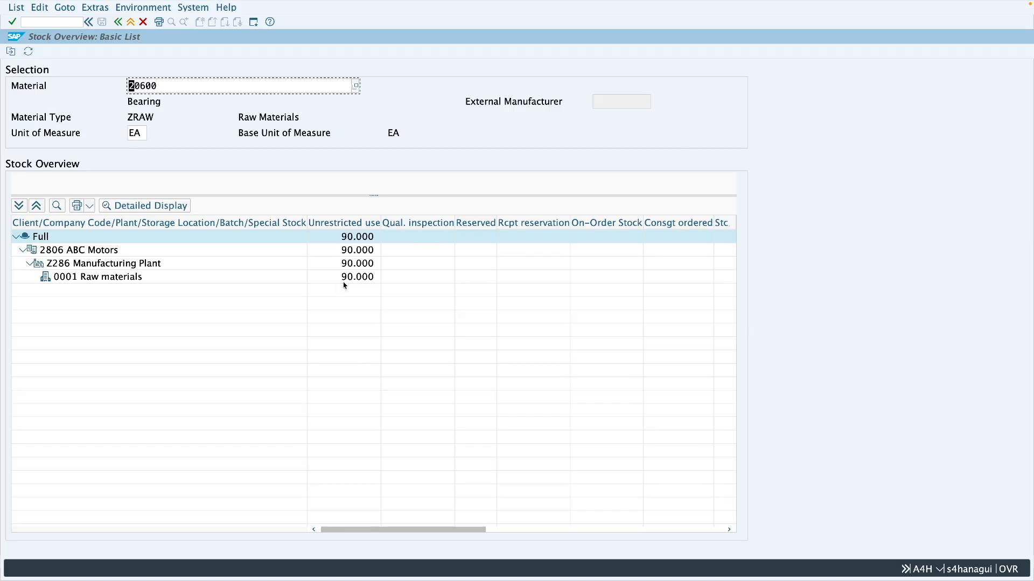
# Open a new session with transaction MB52 and run the warehouse stock report for material 20600 in plant Z286
pyautogui.click(253, 23)
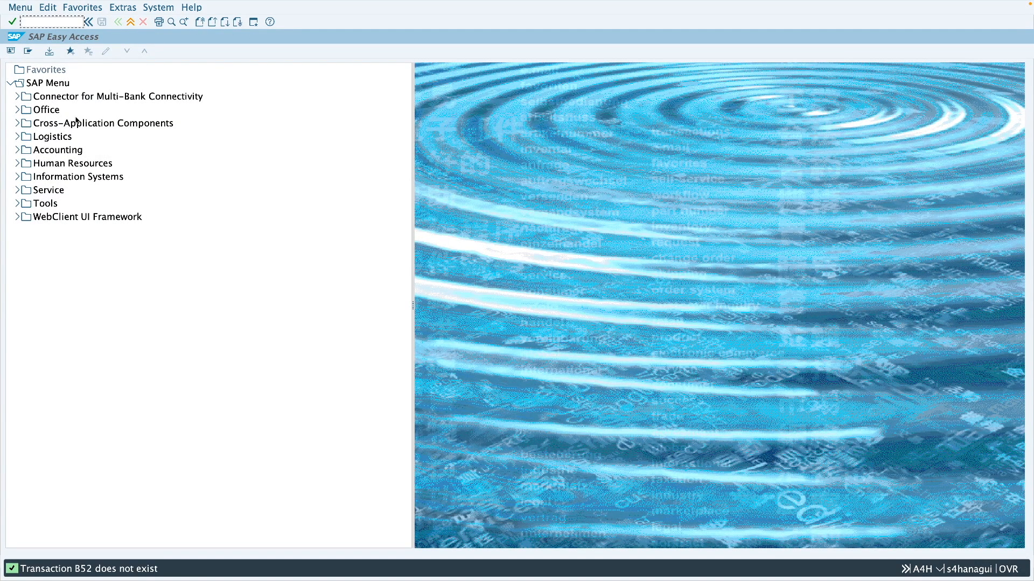
pyautogui.write('mb52')
pyautogui.press('Return')
pyautogui.write('20600')
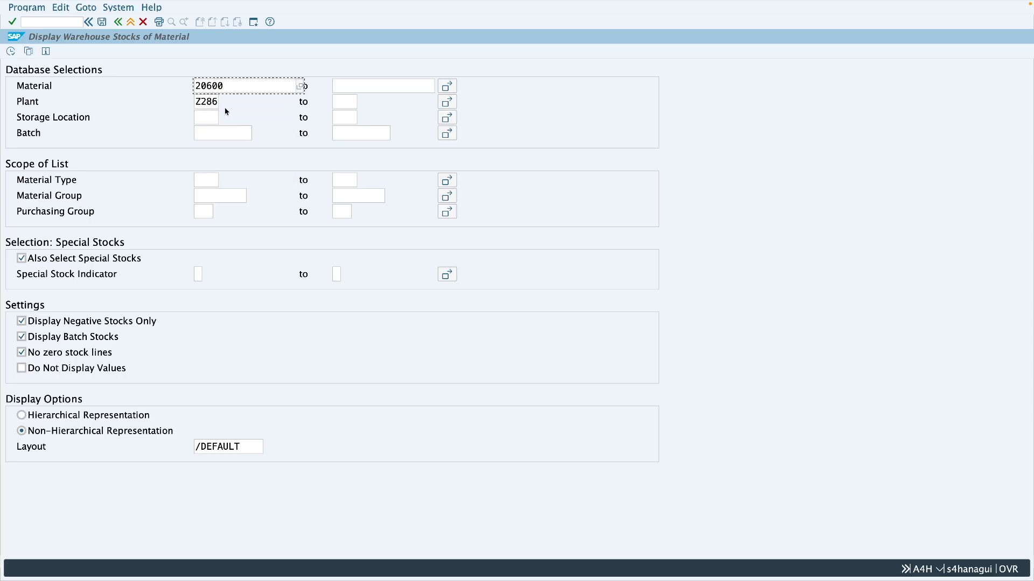
pyautogui.click(10, 51)
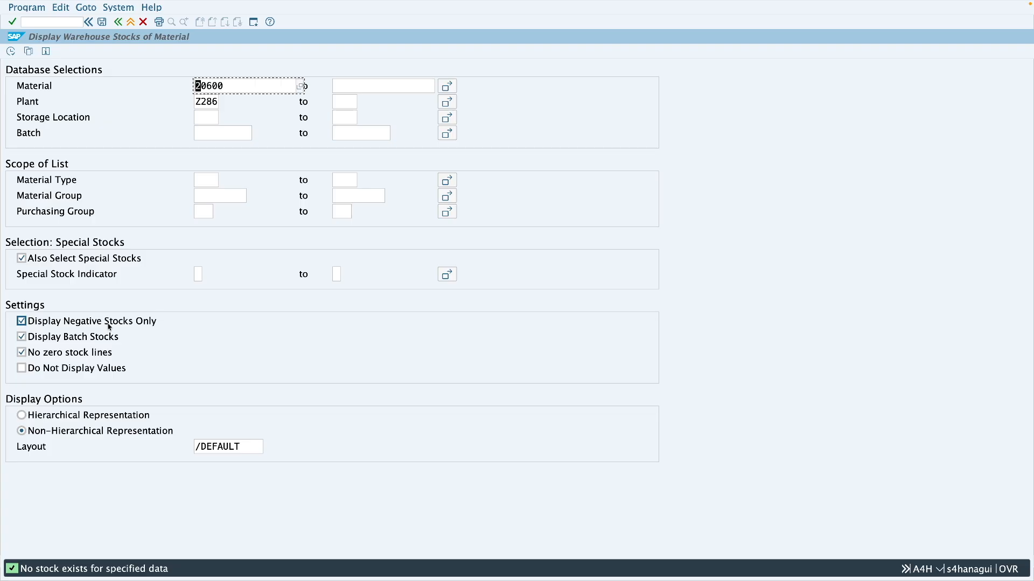
# Turn off Display Negative Stocks Only and run the warehouse stock report again
pyautogui.click(79, 324)
pyautogui.click(77, 323)
pyautogui.click(10, 51)
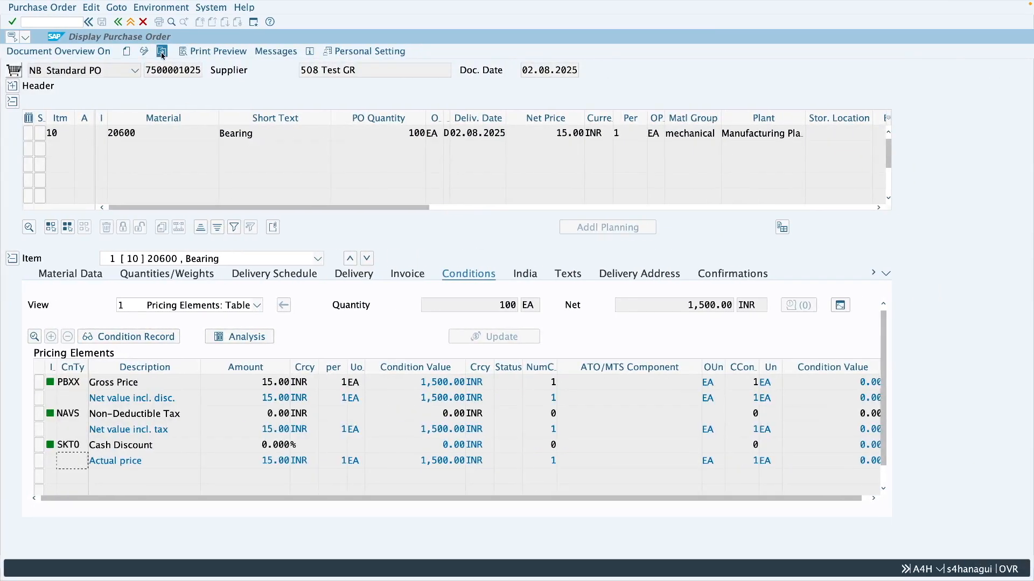
# Reload the Bearing purchase order in its display session and check the delivered quantity and value in the header status
pyautogui.click(161, 52)
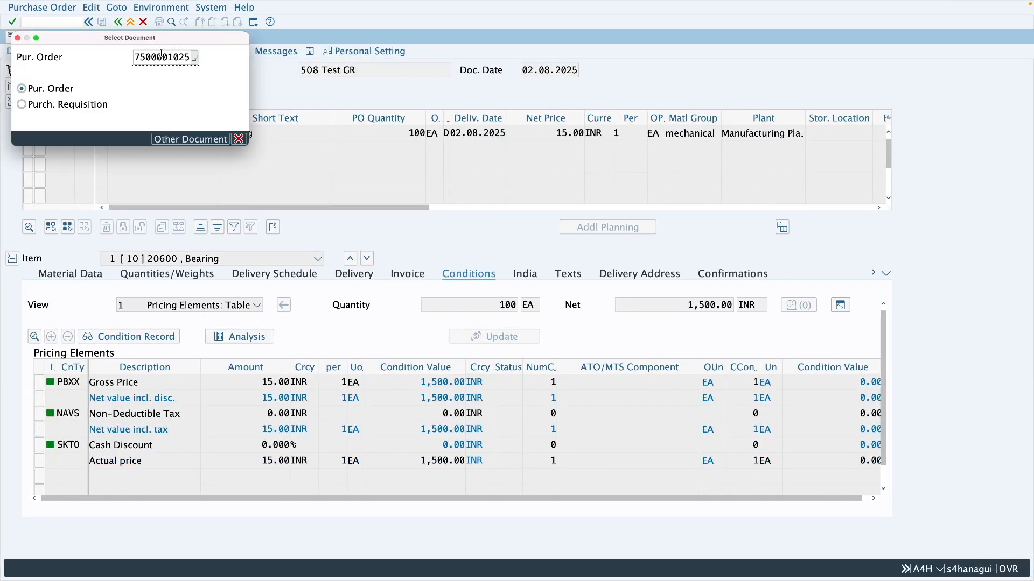
pyautogui.press('Return')
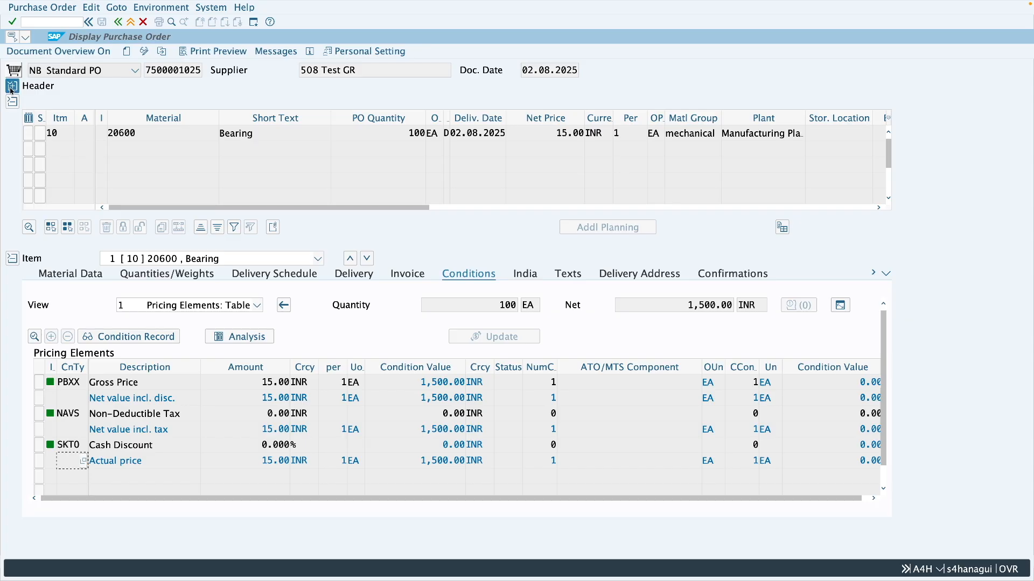
pyautogui.click(12, 90)
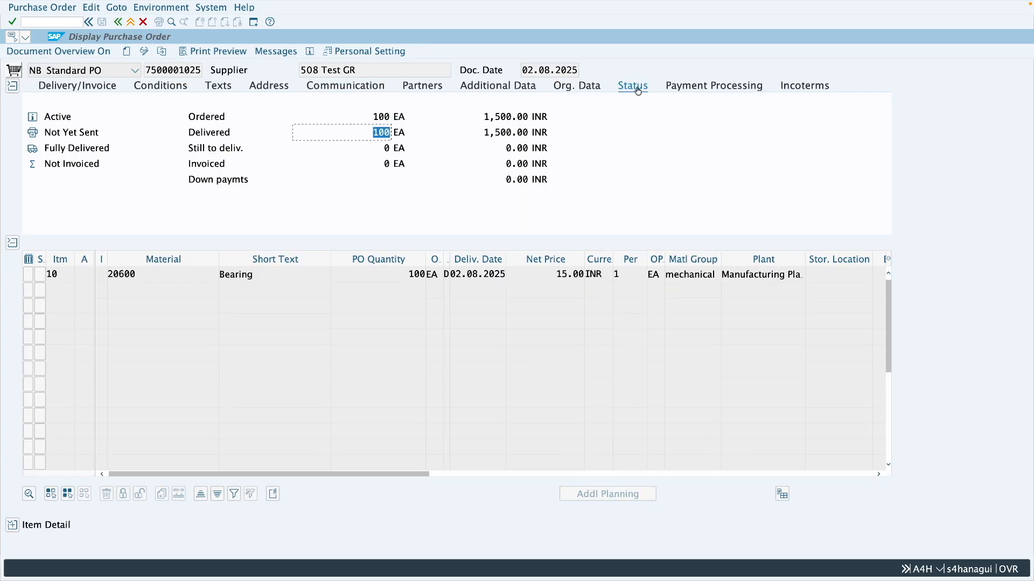
pyautogui.moveTo(372, 132); pyautogui.dragTo(382, 132)
pyautogui.moveTo(483, 132); pyautogui.dragTo(531, 138)
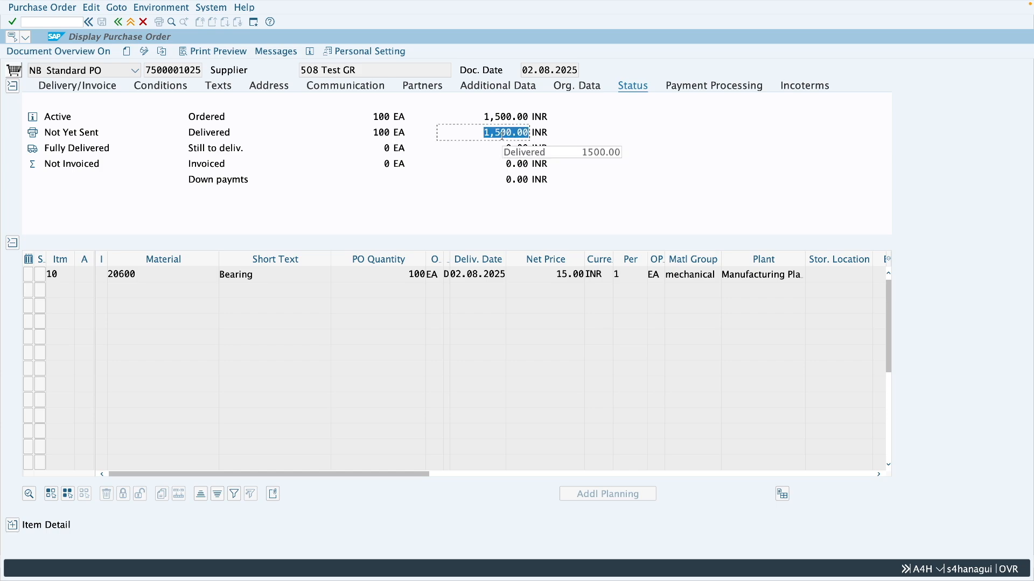
pyautogui.click(485, 133)
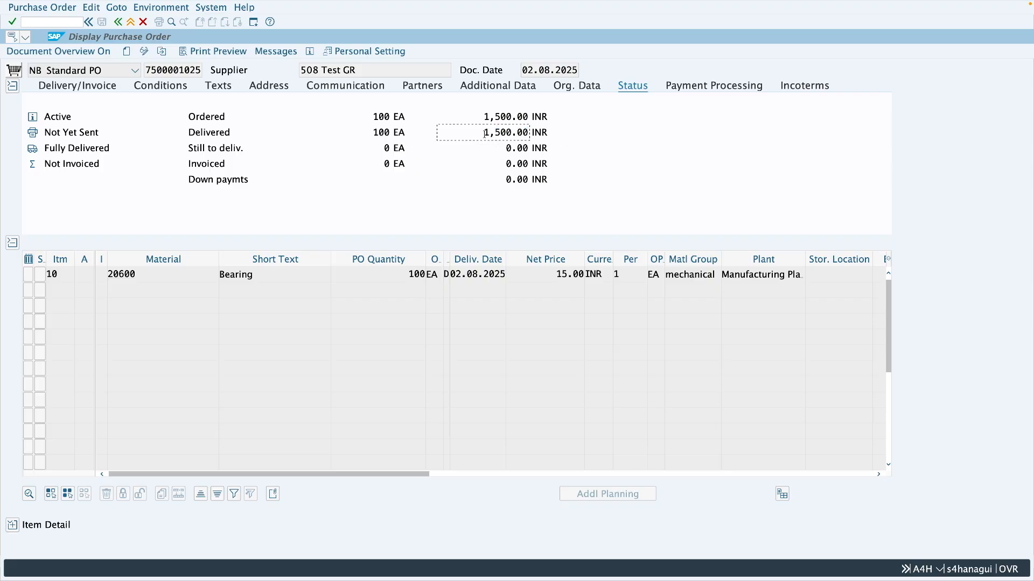